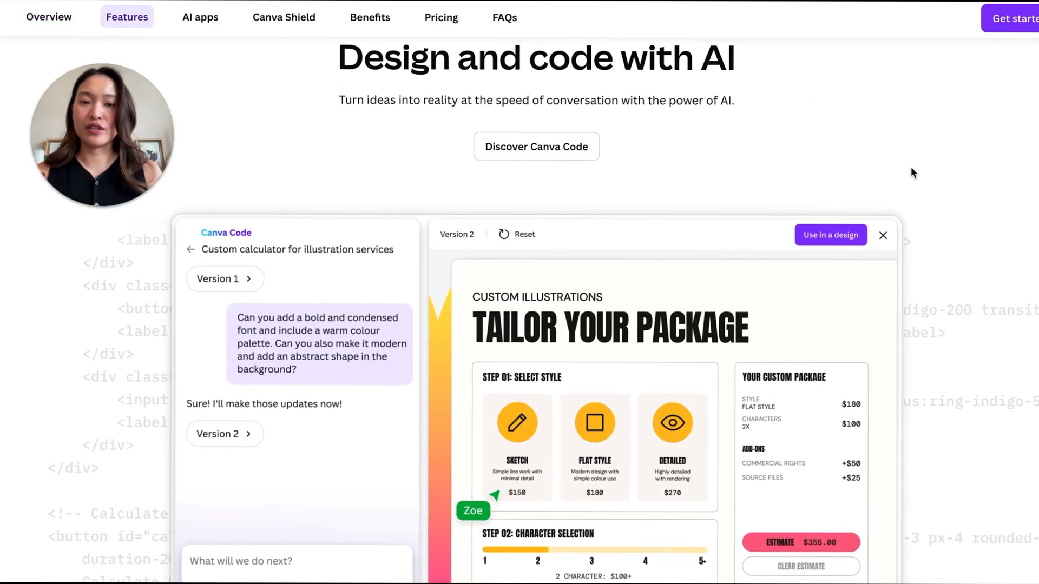
scroll(910, 168, "down", 15)
scroll(911, 167, "up", 5)
scroll(913, 172, "up", 20)
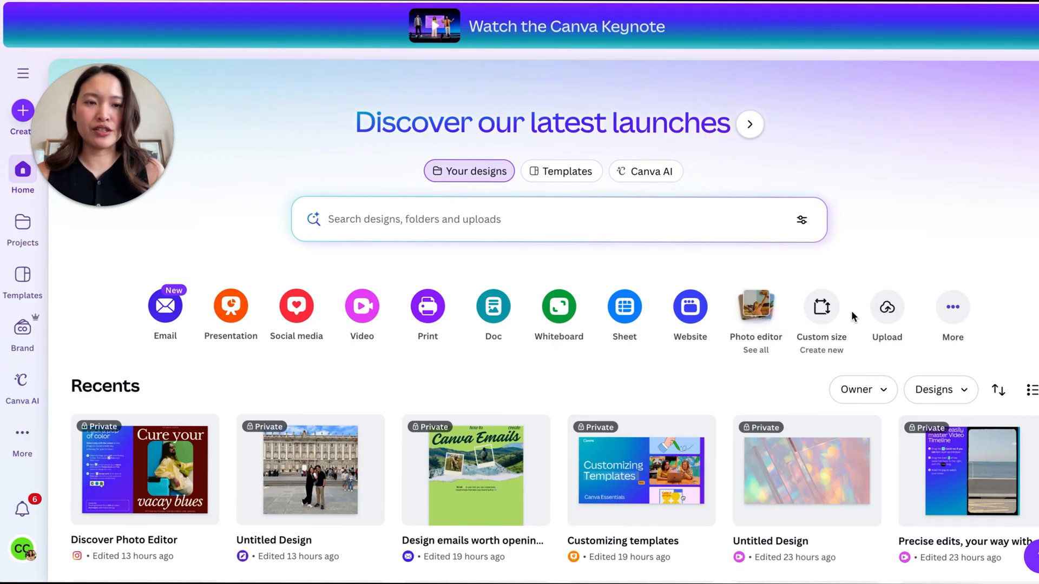
- Open the photo of the woman working on a laptop at the round table in the photo editor
left_click(757, 306)
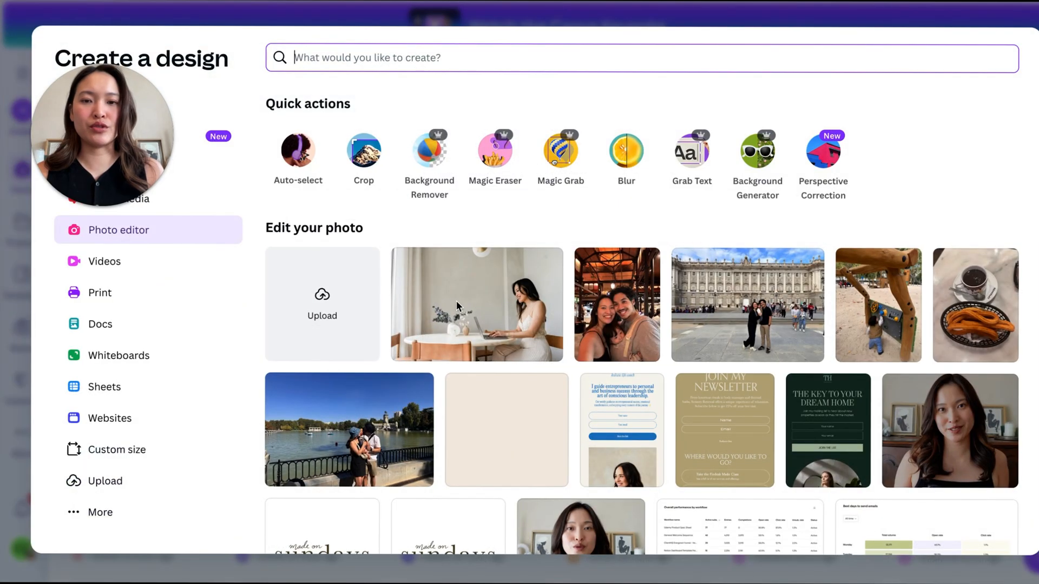
left_click(504, 319)
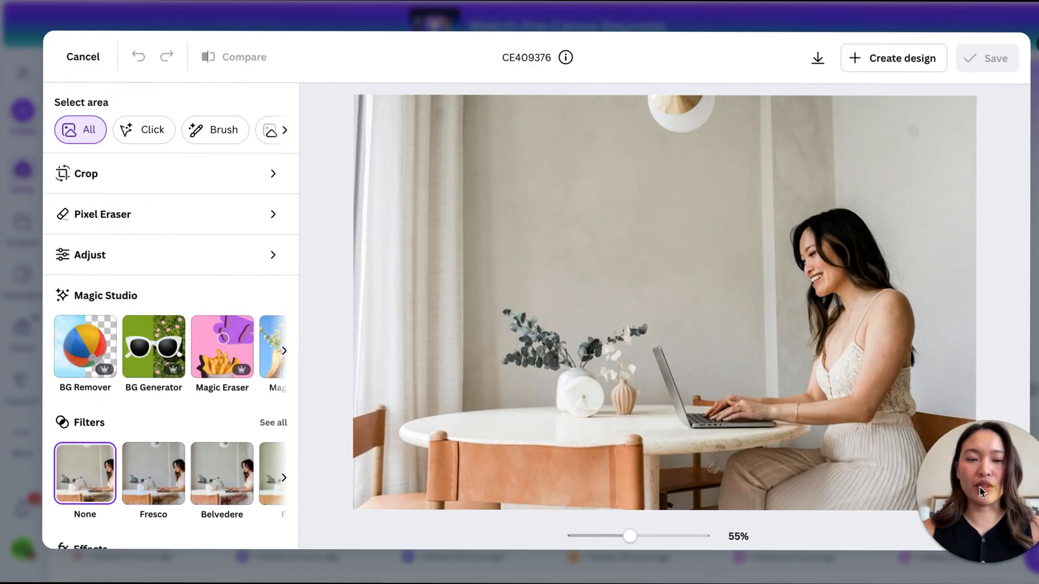
- Start Magic Expand from the Magic Studio tools and open the photo as a design
scroll(207, 372, "right", 1)
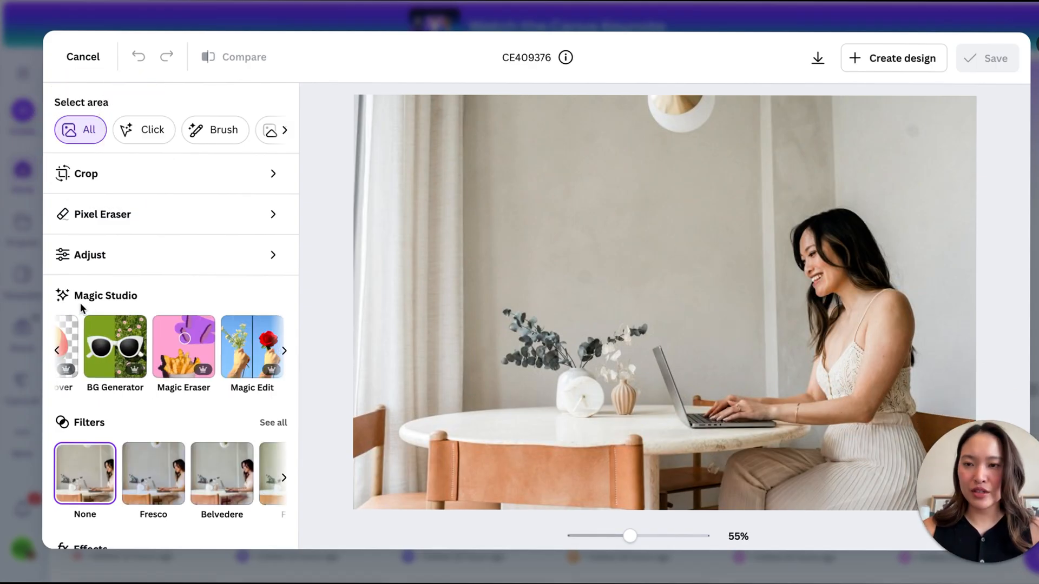
scroll(118, 357, "left", 1)
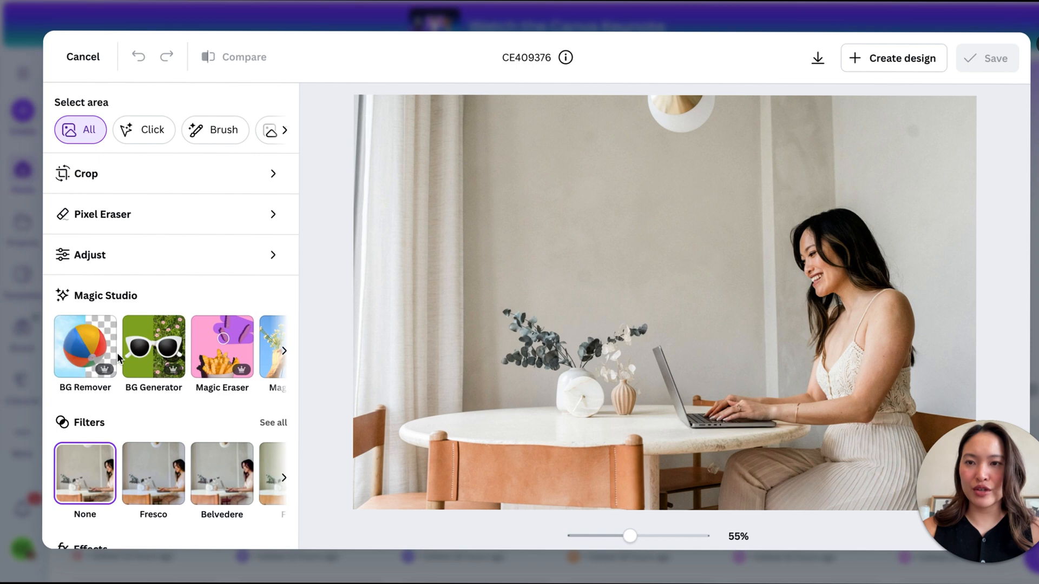
scroll(118, 357, "right", 2)
scroll(119, 356, "left", 2)
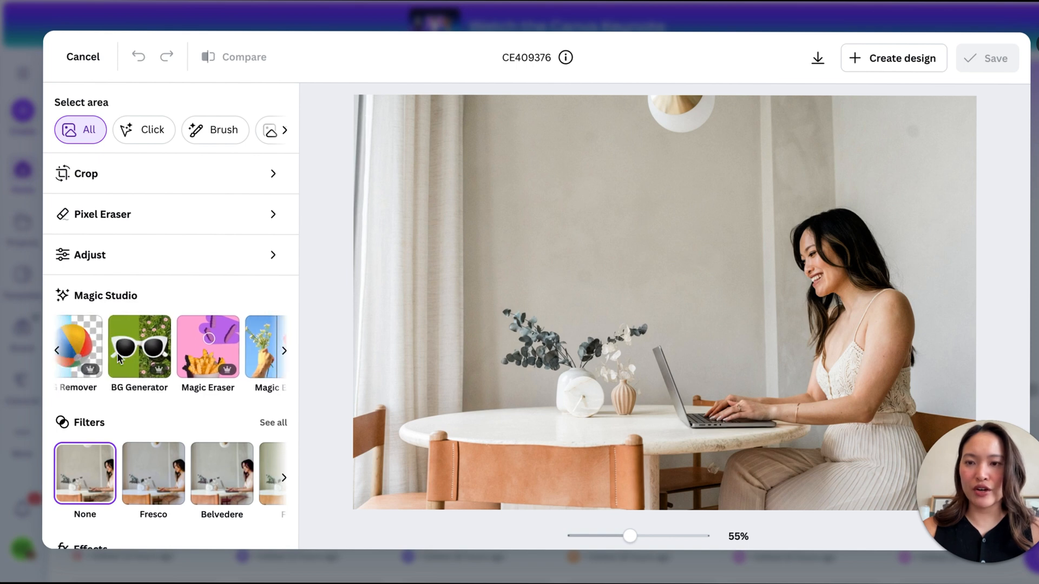
scroll(118, 356, "right", 3)
scroll(117, 352, "right", 3)
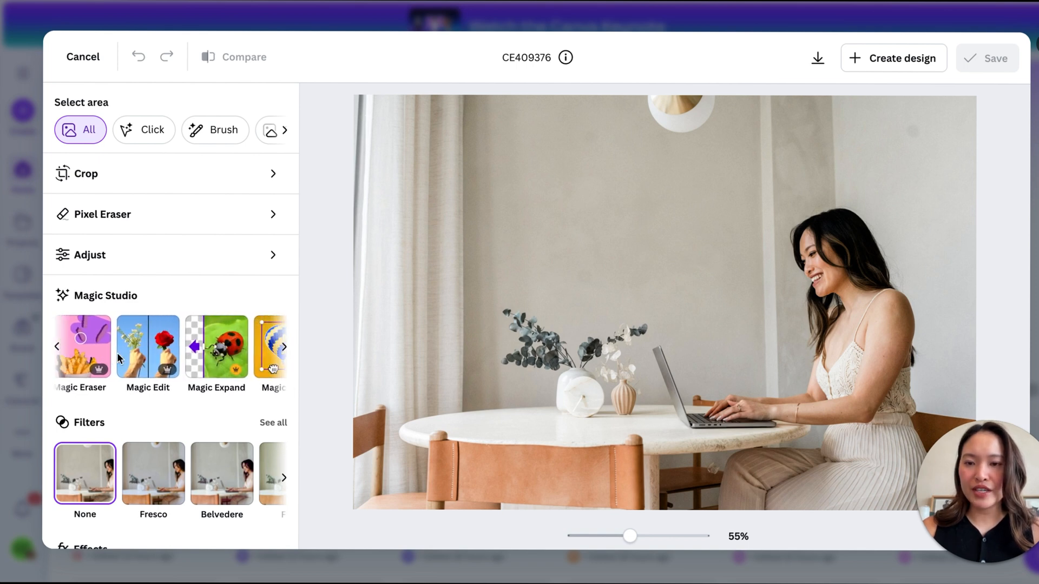
scroll(117, 352, "right", 2)
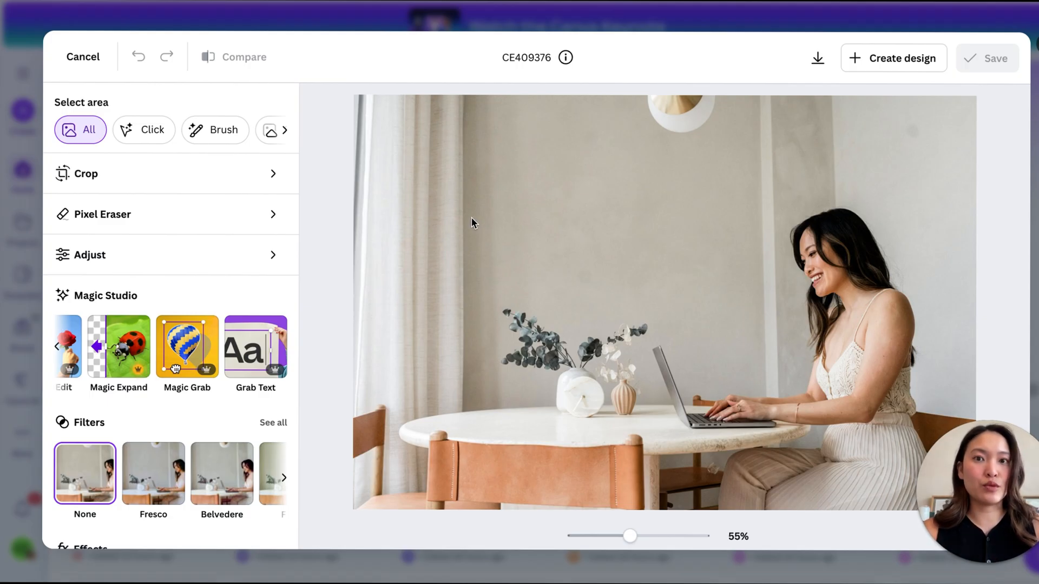
left_click(115, 355)
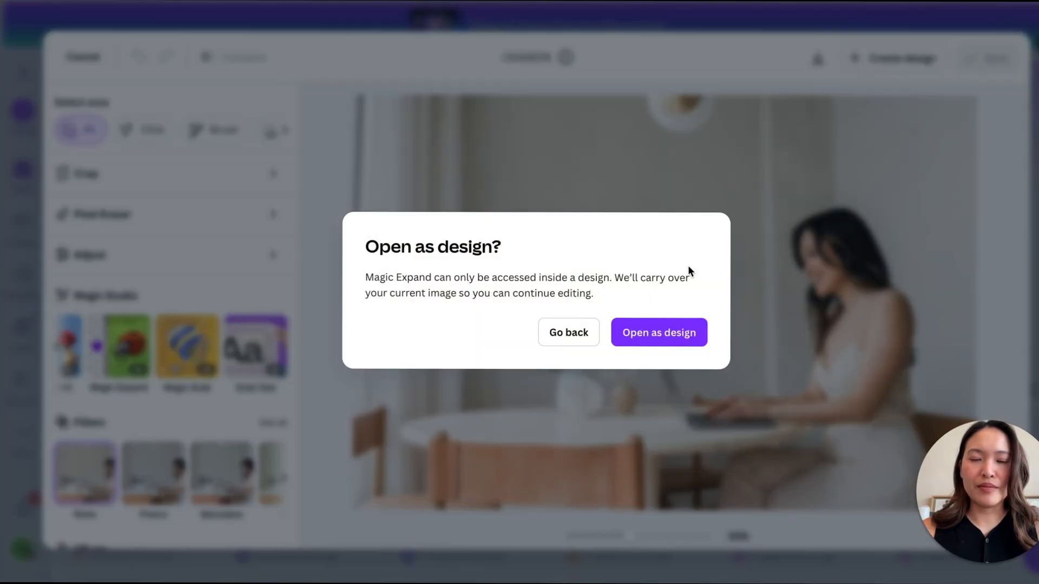
left_click(679, 342)
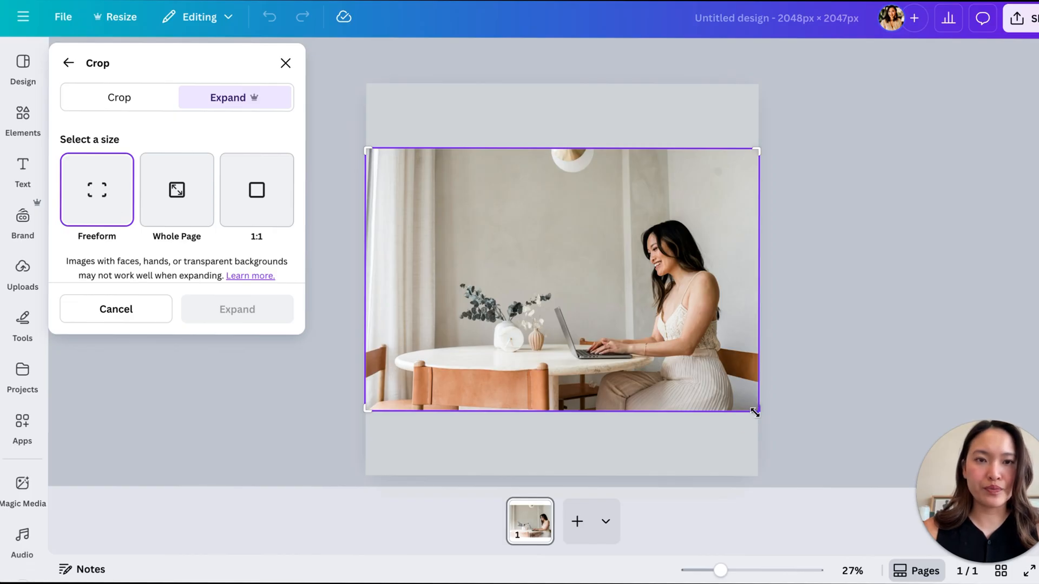
- Extend the freeform frame to the page's lower and upper edges and generate the expanded photo
left_click_drag(755, 412, 753, 475)
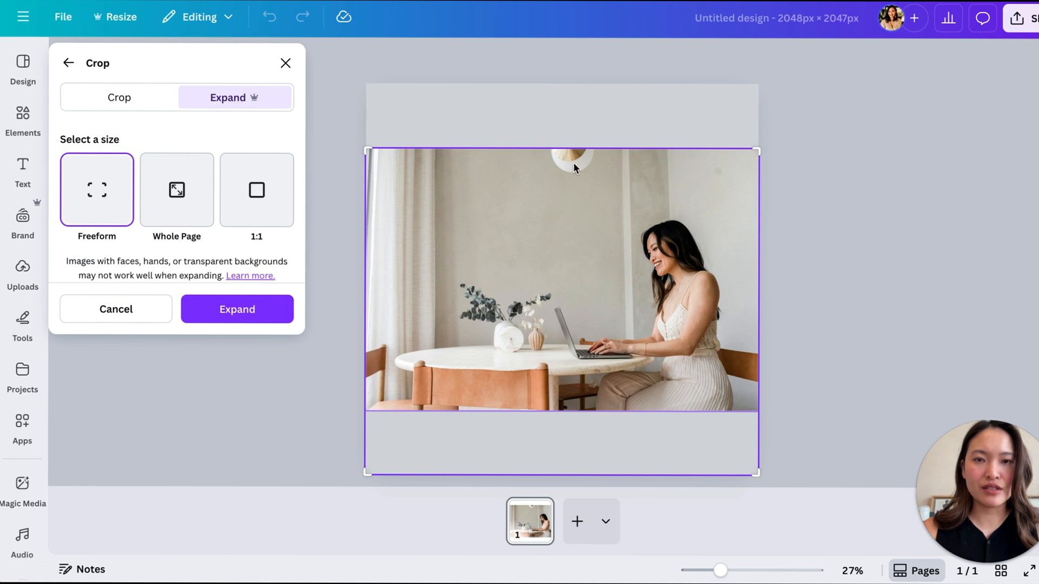
left_click_drag(758, 149, 757, 85)
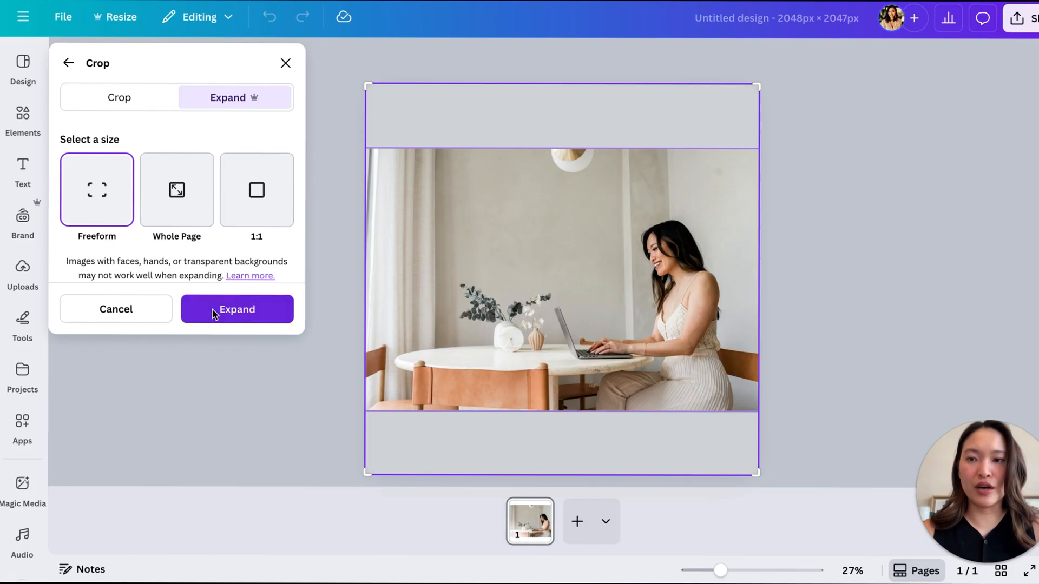
left_click(262, 310)
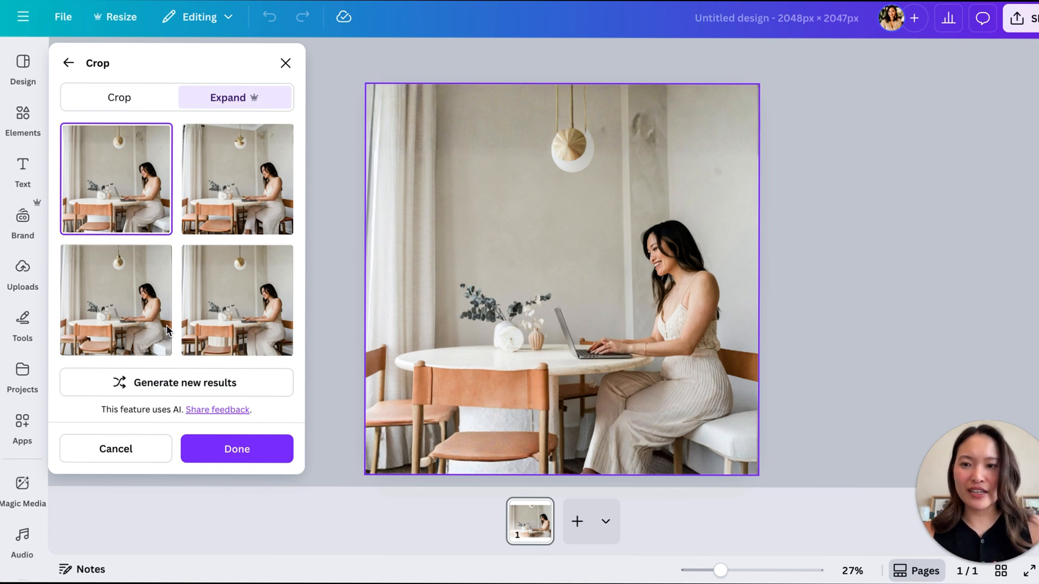
- Preview the other three generated expansions and apply the fourth one to the photo
left_click(229, 215)
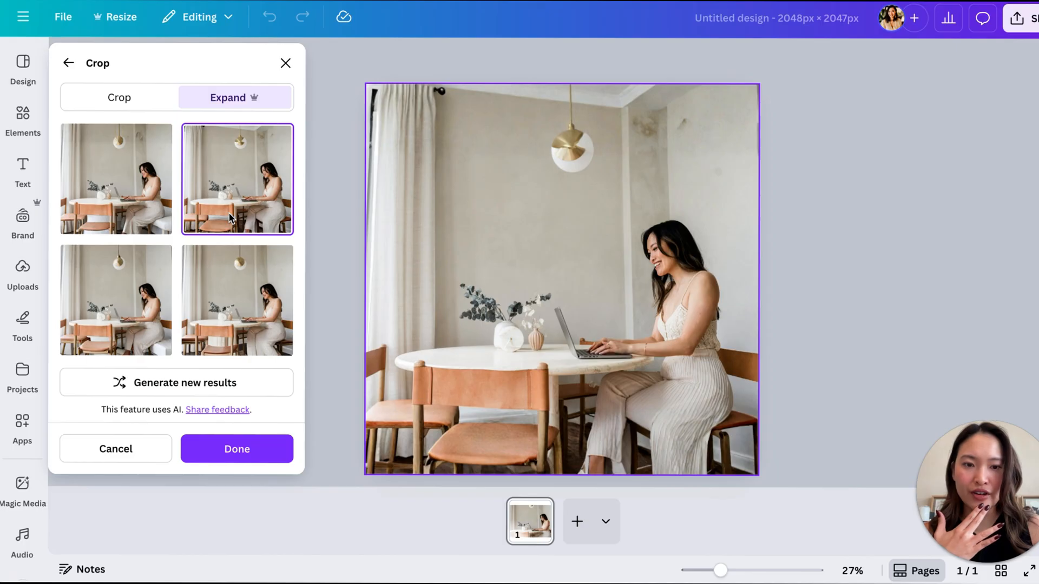
left_click(135, 286)
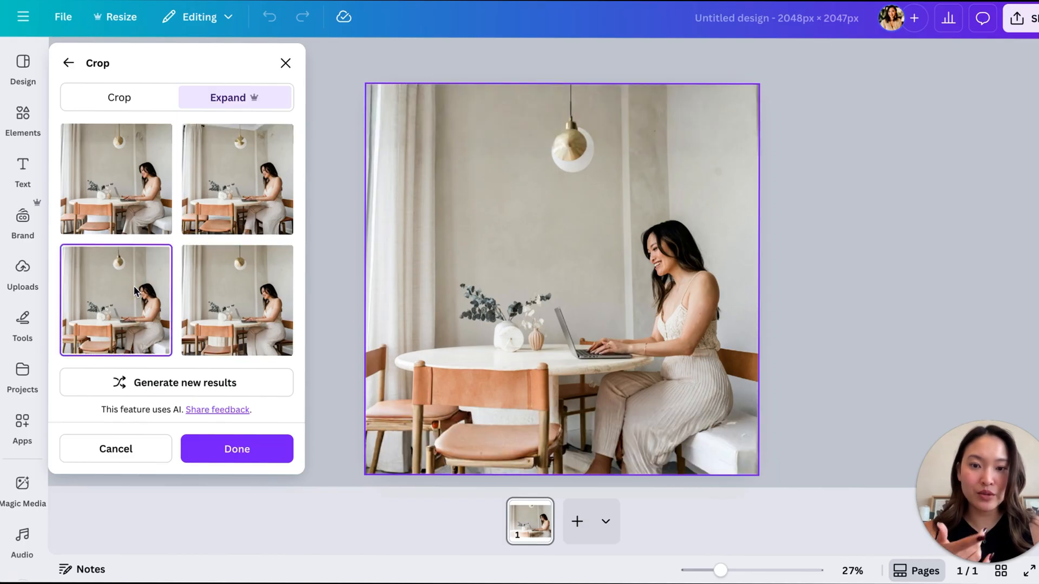
left_click(239, 292)
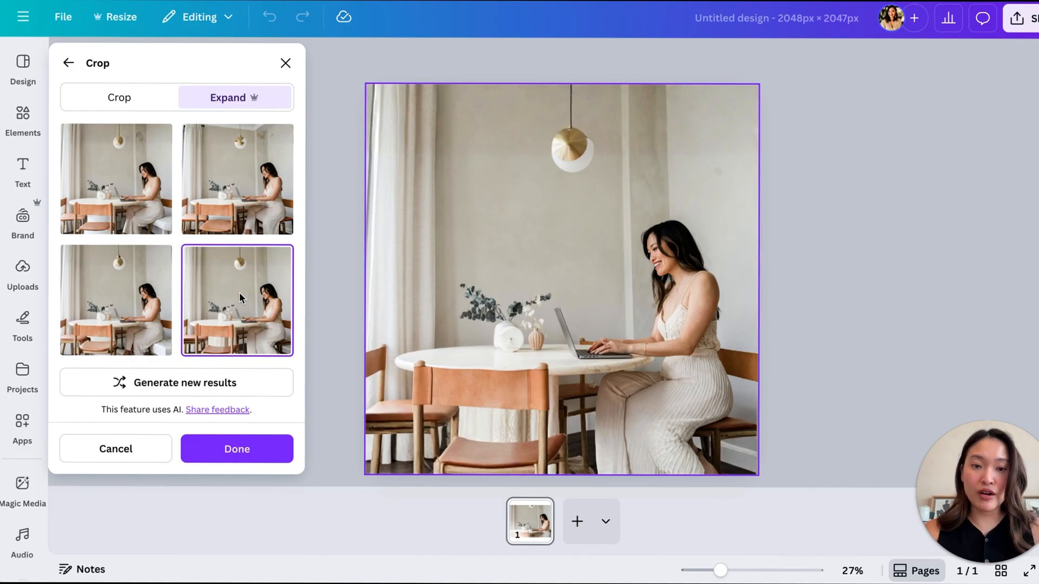
left_click(65, 64)
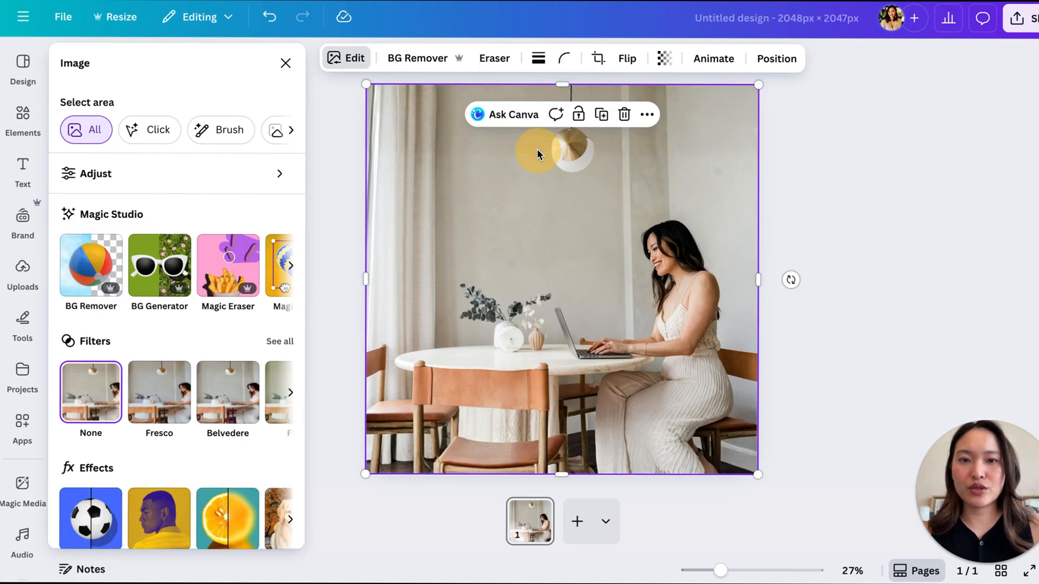
- Expand the photo sideways with a freeform frame reaching well past both page edges, and close the crop settings
double_click(497, 210)
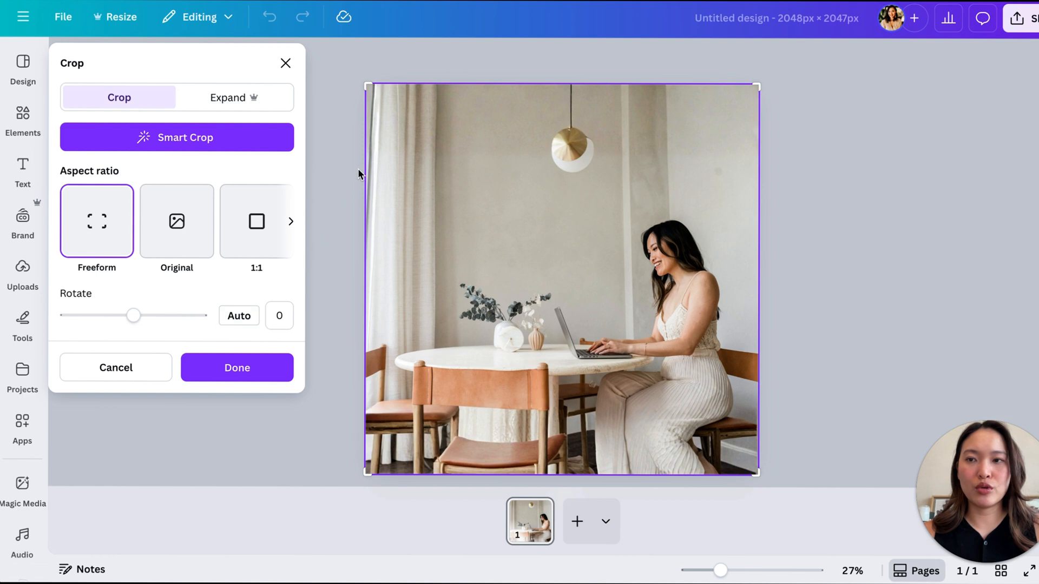
left_click(250, 96)
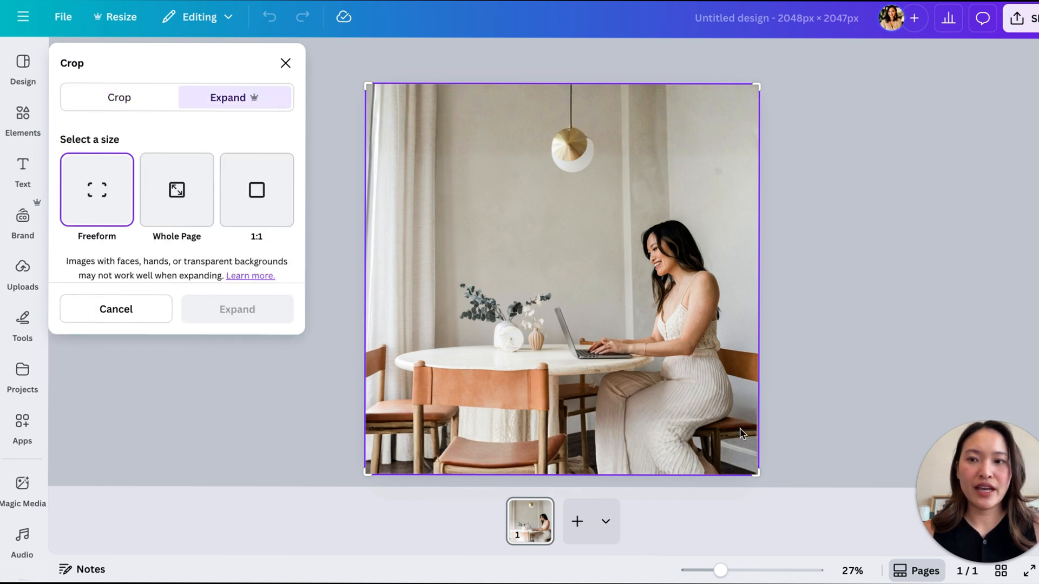
left_click_drag(756, 349, 757, 348)
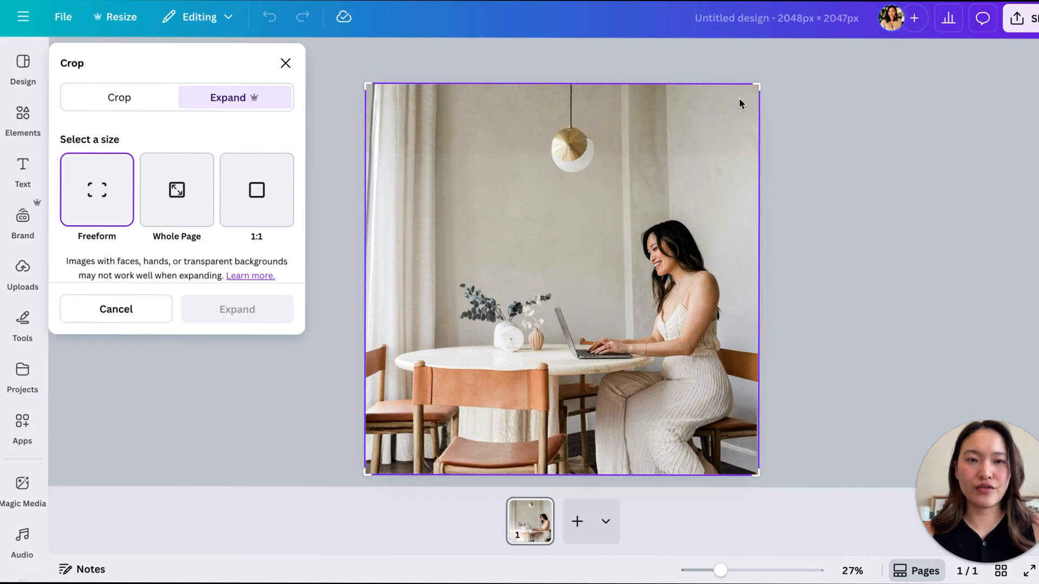
left_click_drag(749, 181, 744, 215)
left_click_drag(755, 87, 946, 96)
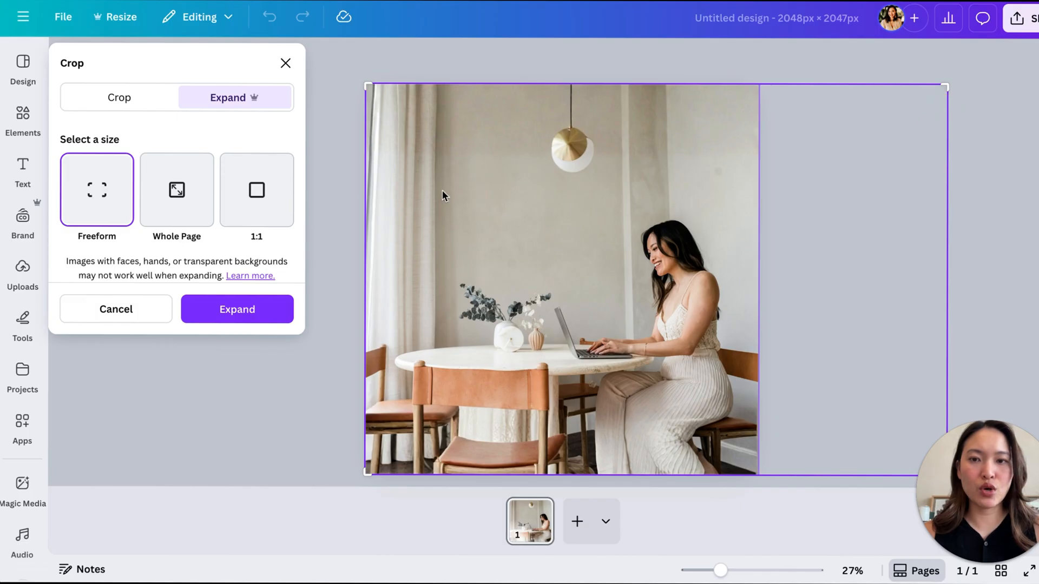
left_click_drag(364, 87, 362, 90)
left_click_drag(266, 82, 250, 77)
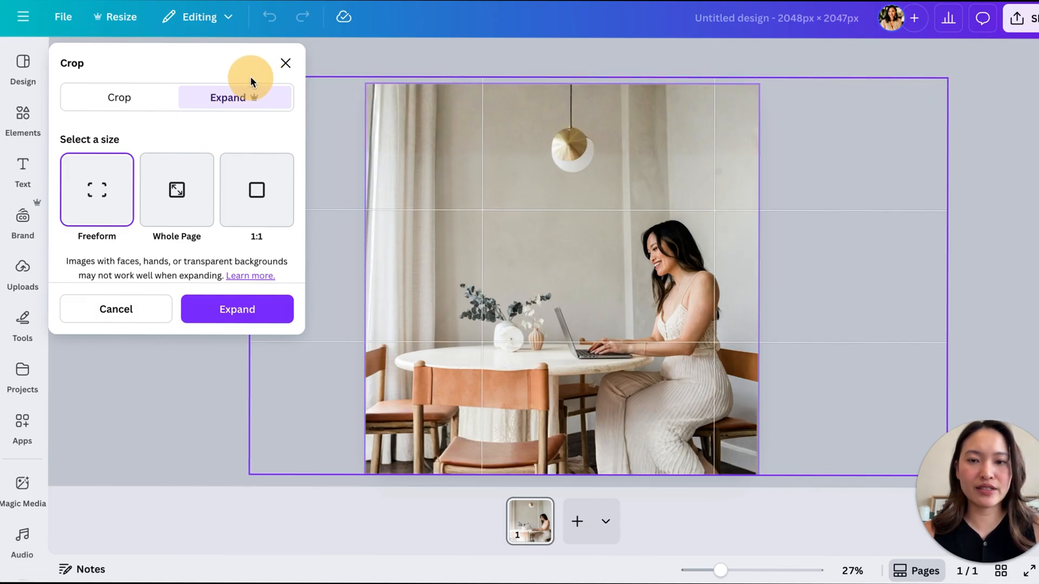
left_click(233, 309)
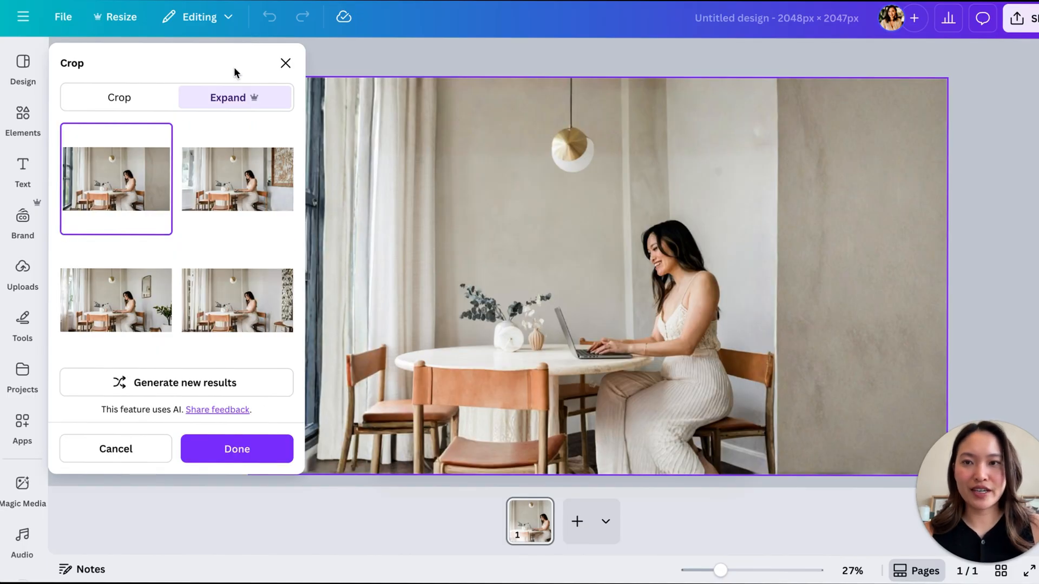
left_click(285, 63)
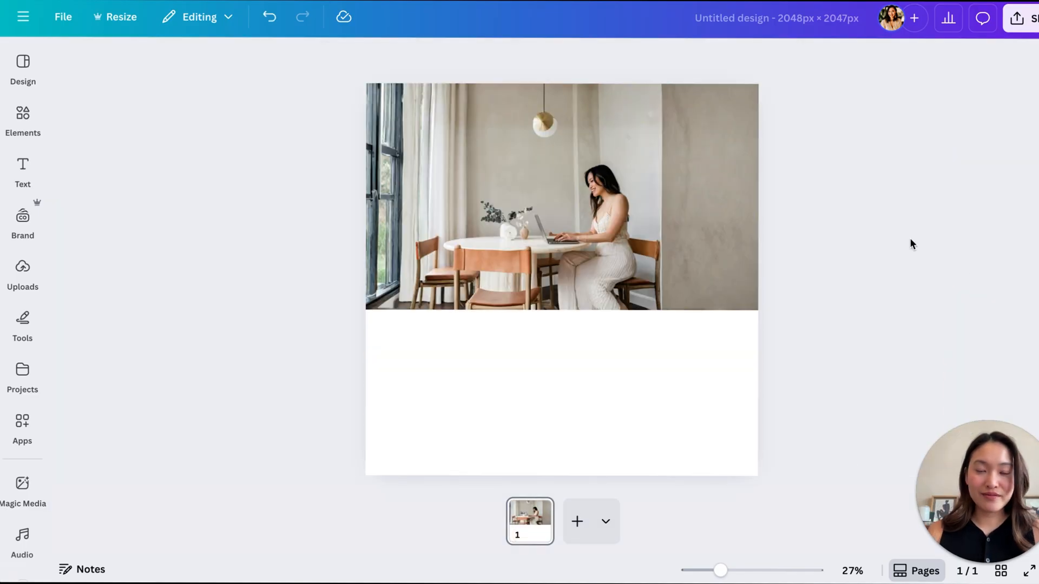
left_click(628, 289)
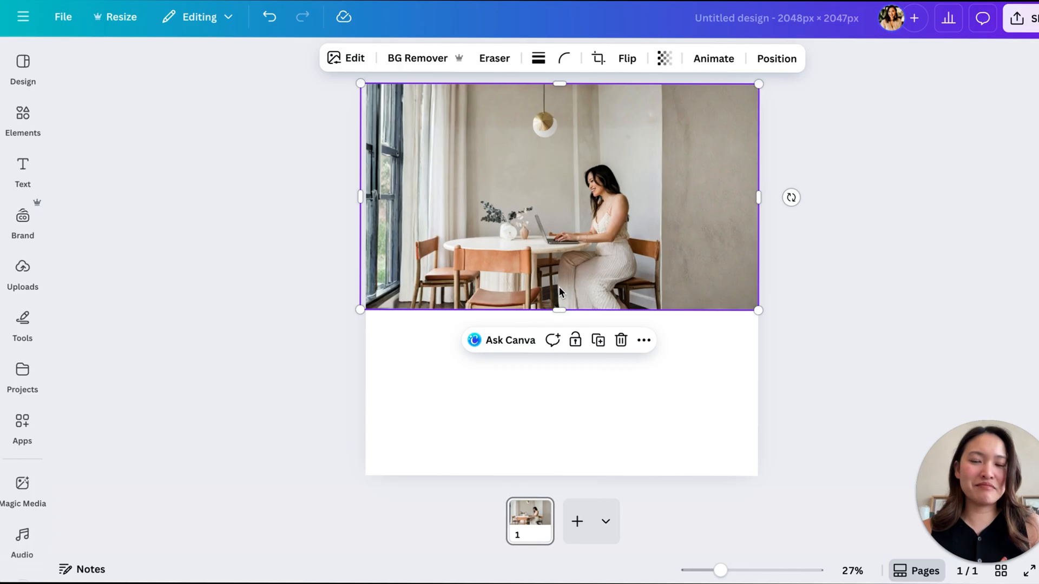
left_click(873, 269)
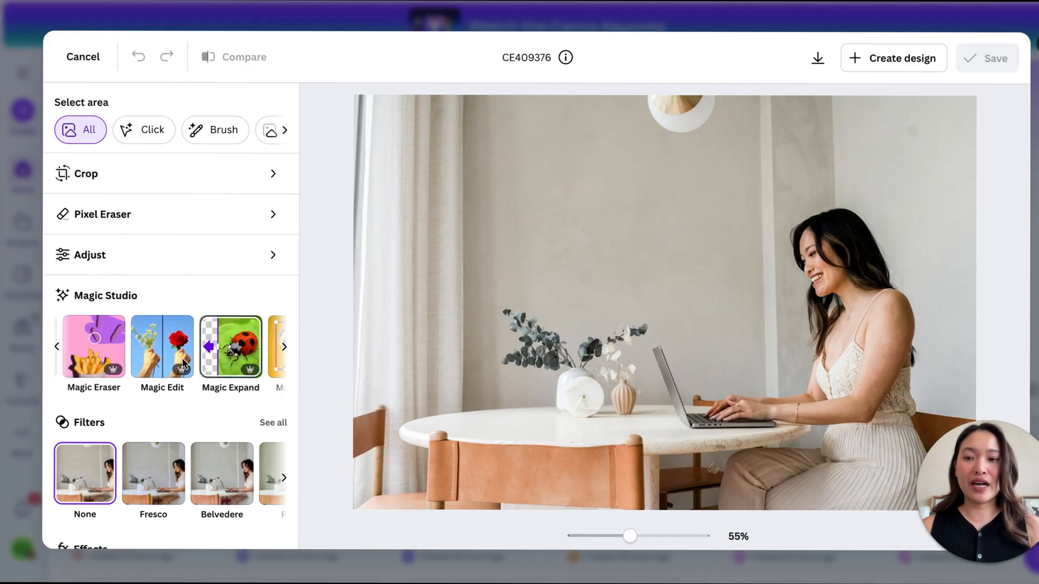
- Brush over both vases and their plants on the table and remove them with Magic Eraser
left_click(102, 363)
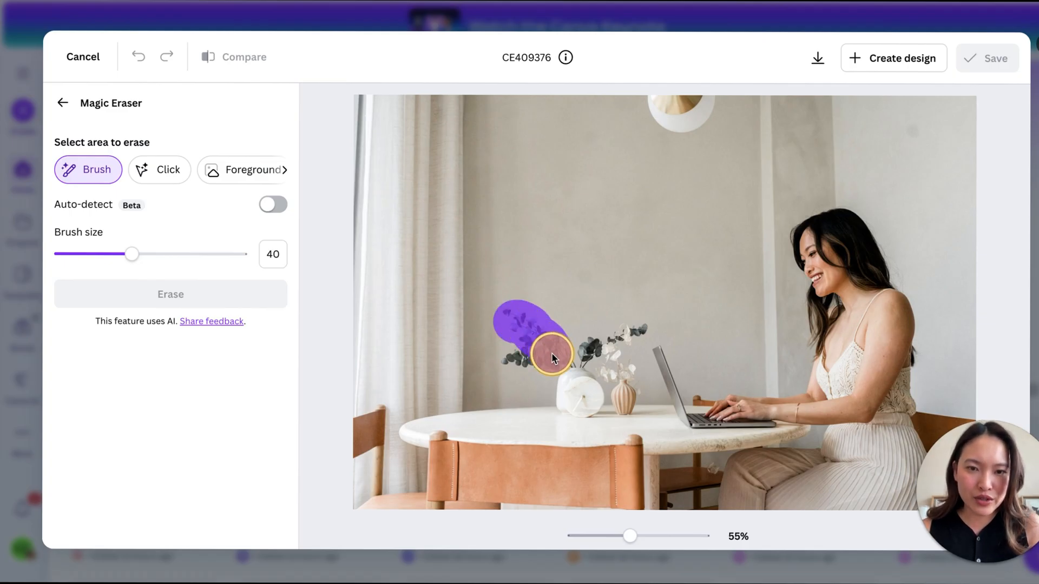
left_click_drag(519, 360, 579, 365)
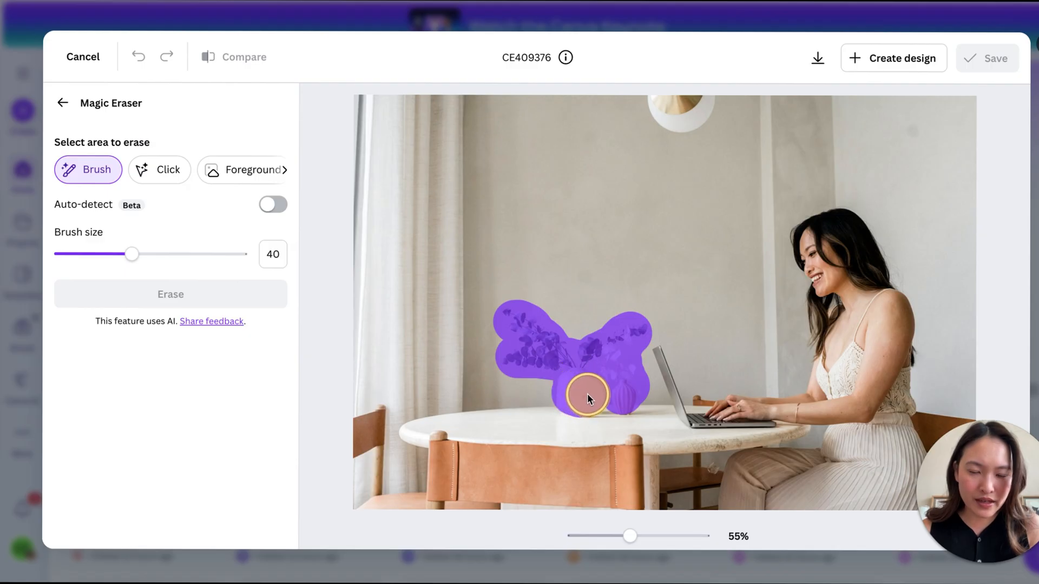
left_click_drag(587, 396, 590, 395)
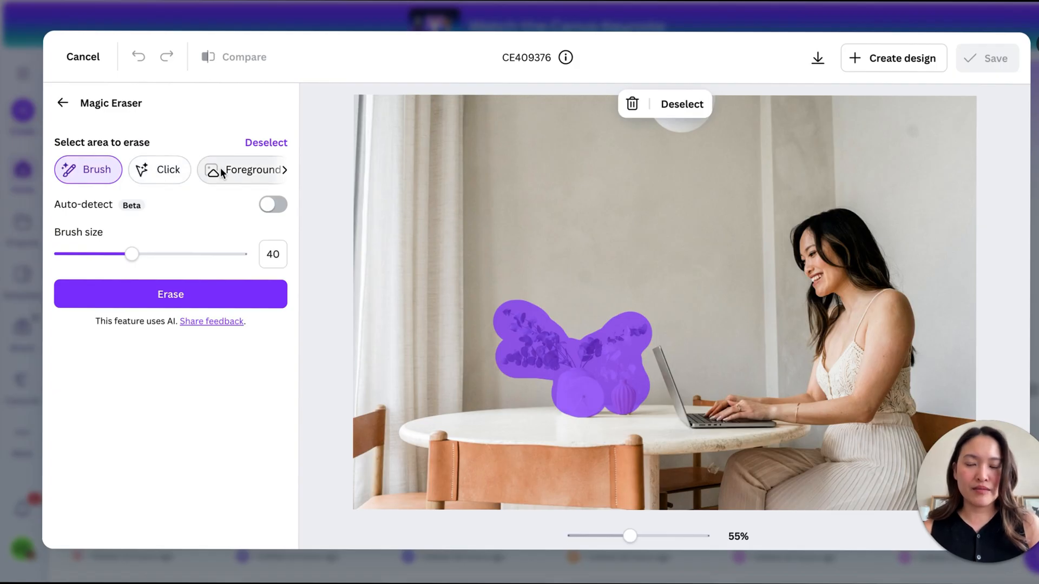
left_click(197, 292)
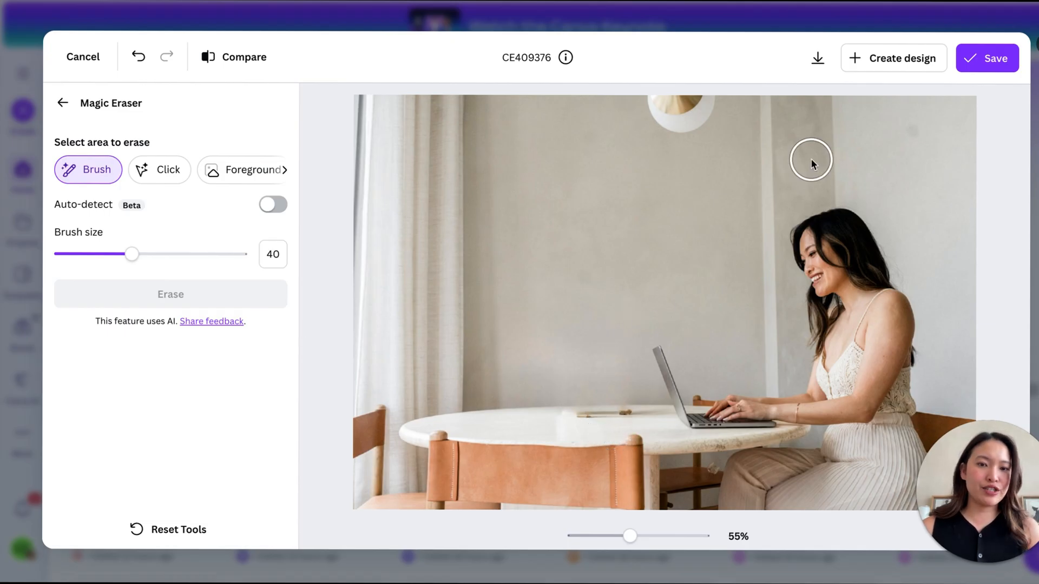
- Set the Magic Eraser brush size to 9, erase the leftover marks on the tabletop, and leave the tool
mouse_move(128, 251)
left_mouse_down()
mouse_move(65, 253)
mouse_move(76, 253)
left_mouse_up()
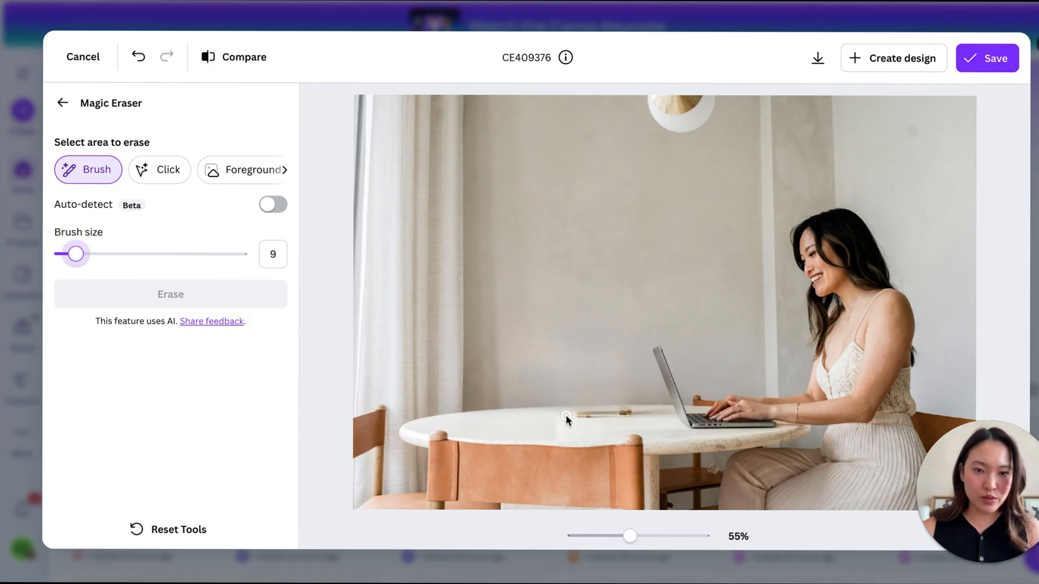
left_click_drag(566, 416, 573, 417)
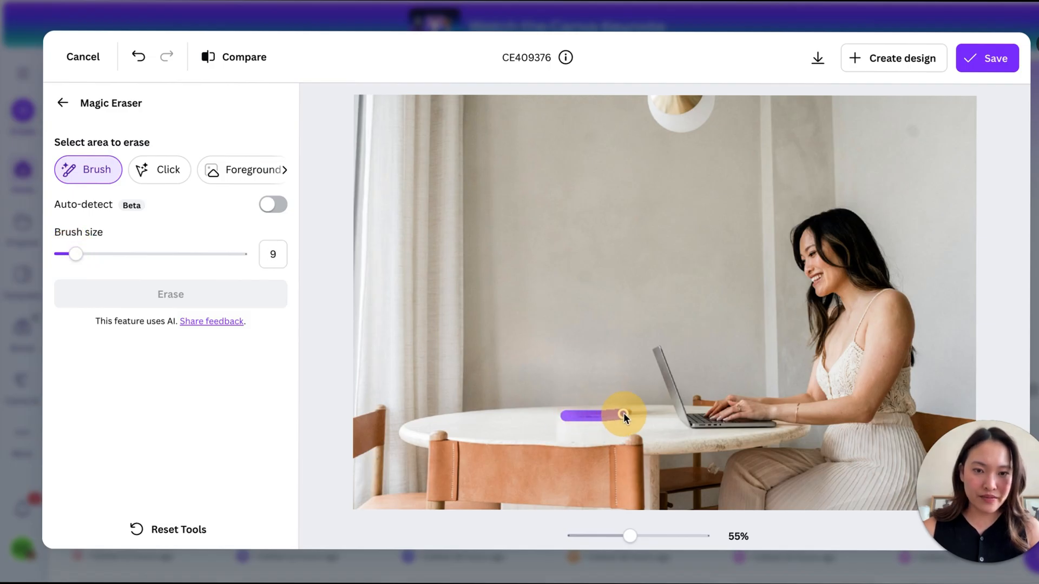
left_click_drag(636, 415, 639, 414)
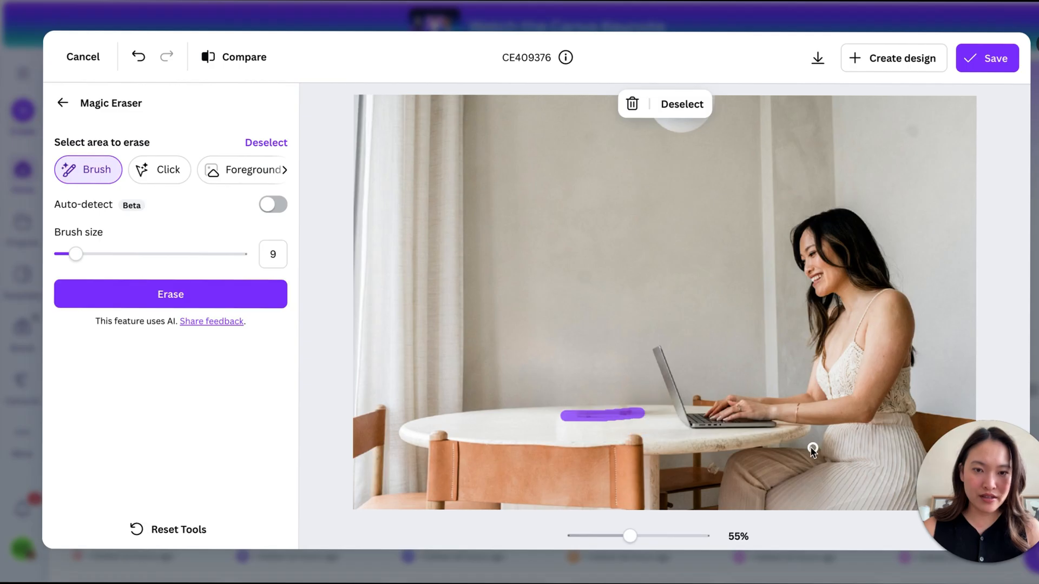
left_click(104, 295)
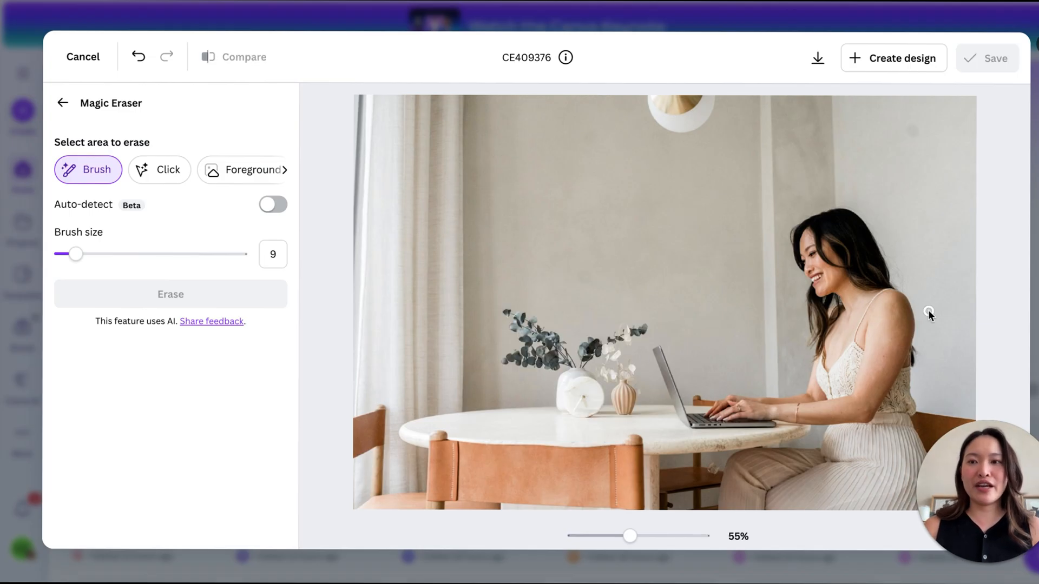
left_click(62, 103)
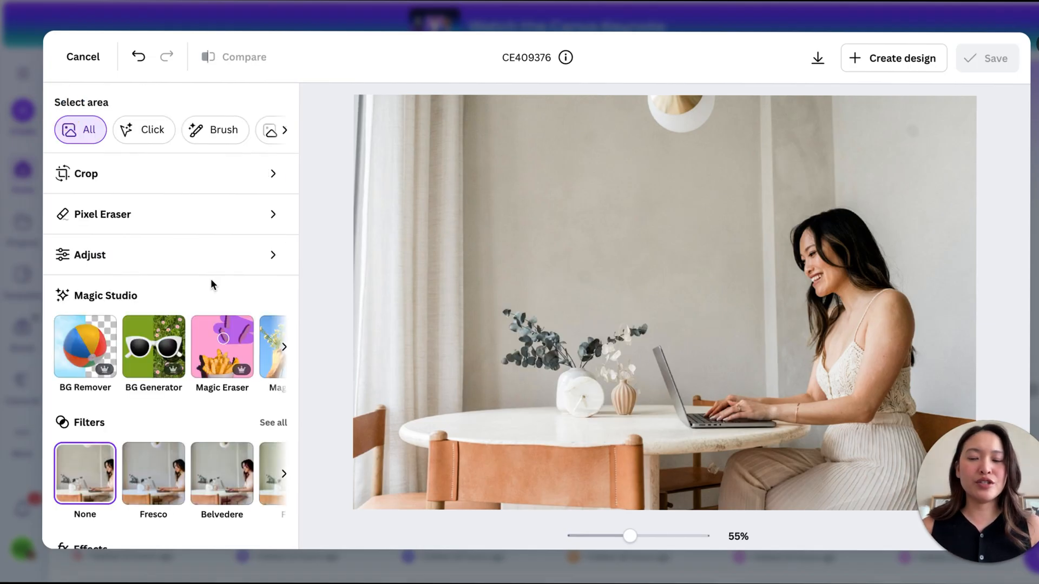
- Start Magic Grab on the photo and open the photo as a design to continue there
scroll(178, 346, "right", 3)
scroll(147, 361, "right", 2)
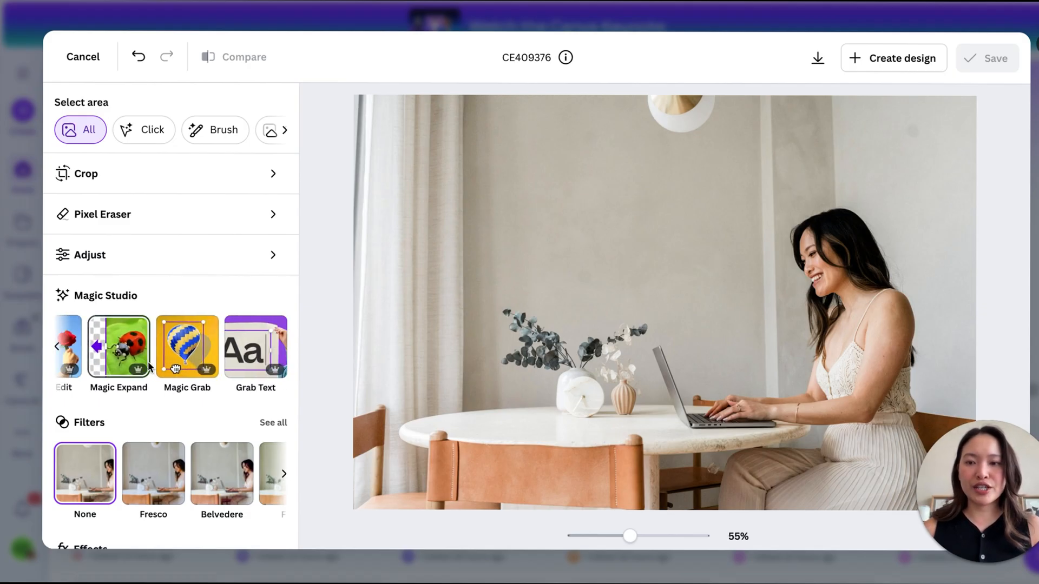
left_click(174, 353)
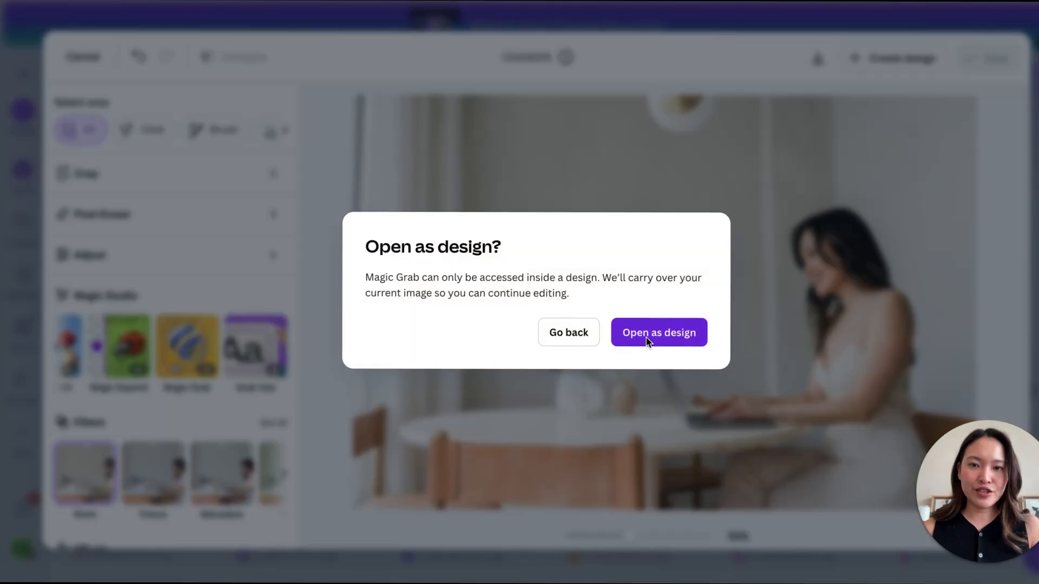
left_click(671, 333)
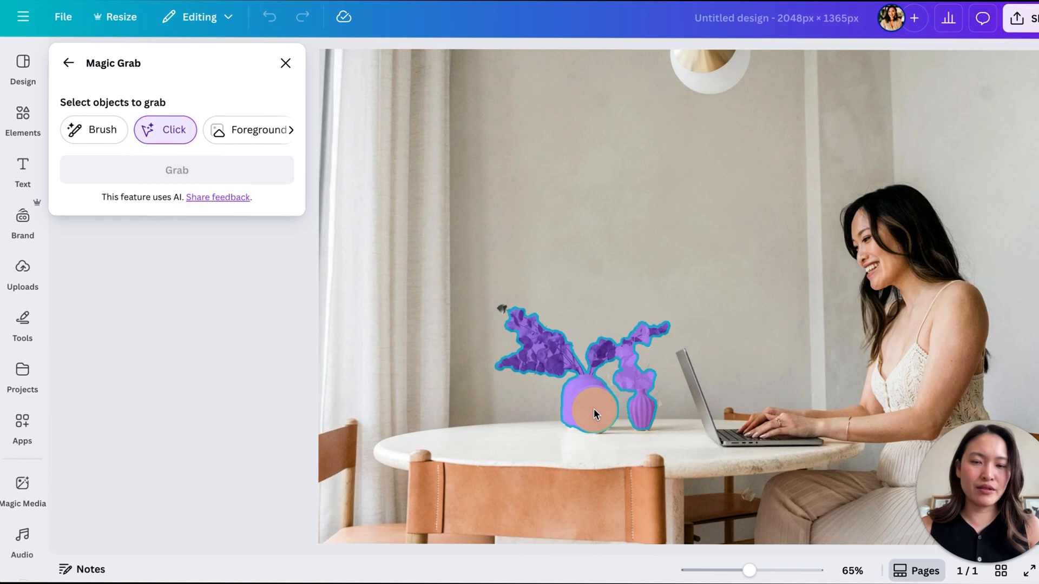
- Select both vases with their plants and the round clock in Magic Grab and grab them as a separate object
left_click_drag(593, 407, 543, 405)
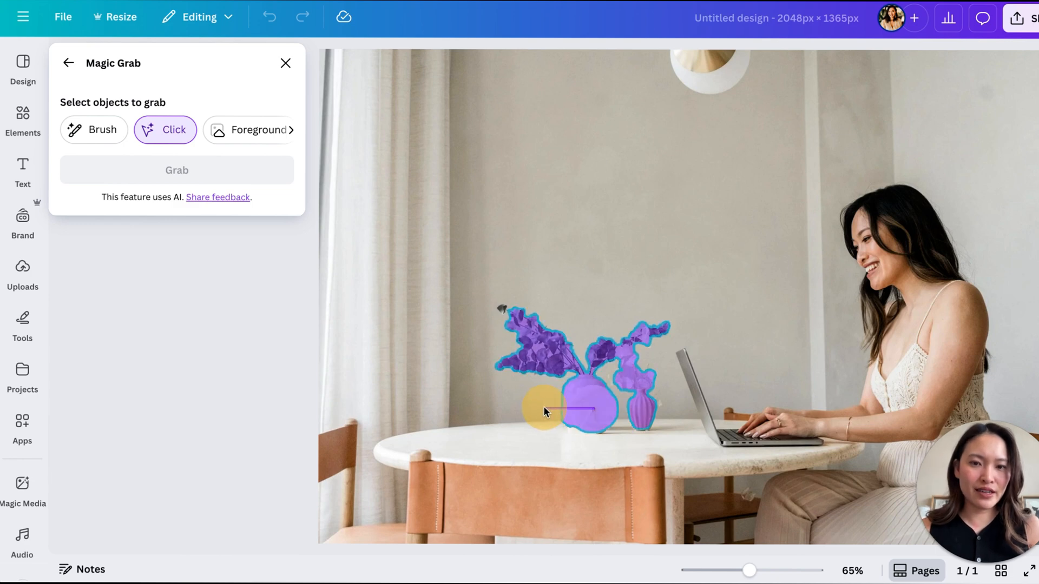
left_click_drag(470, 408, 596, 410)
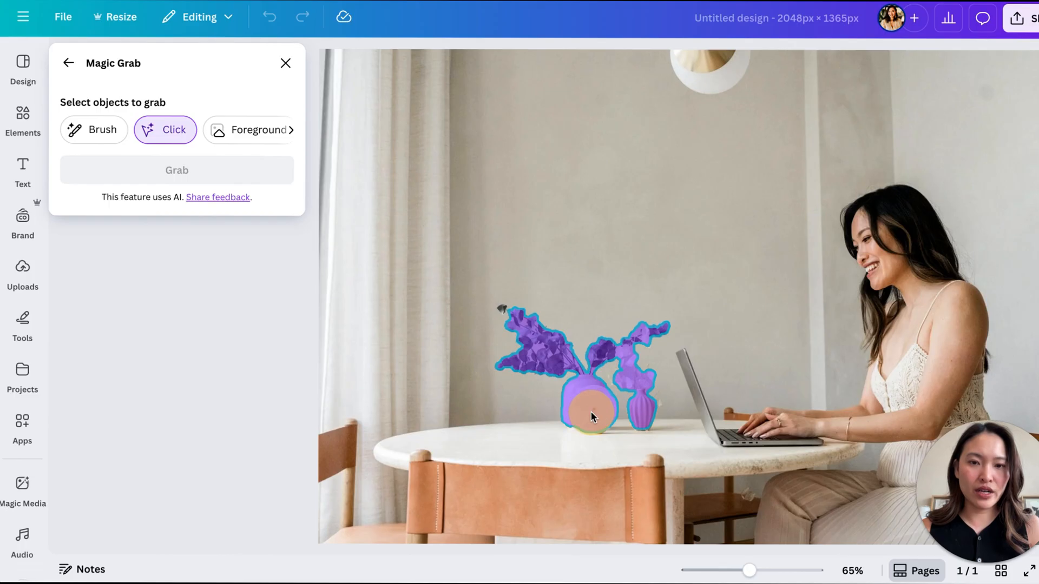
left_click(591, 412)
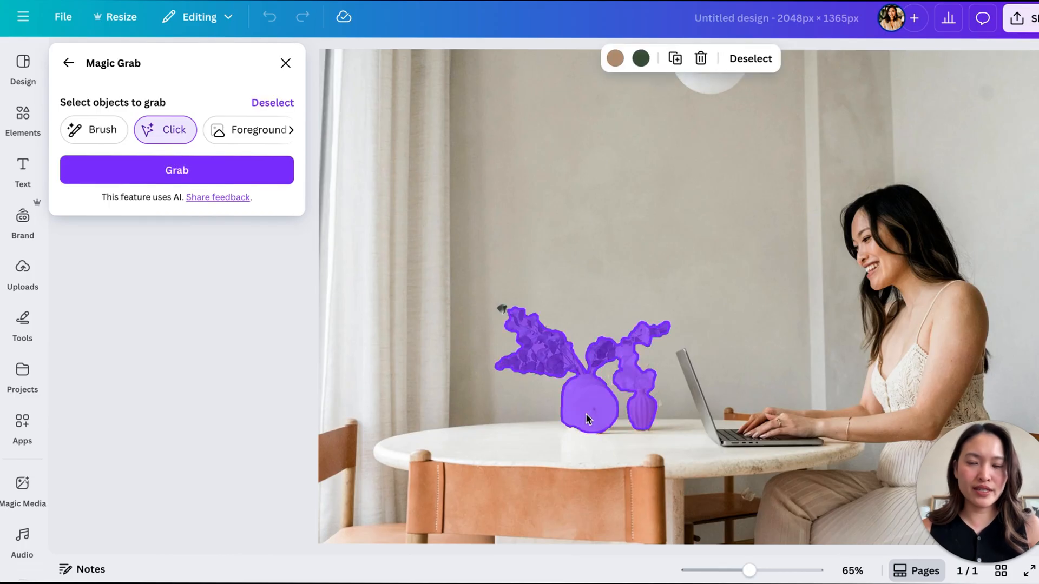
left_click(200, 167)
- Move the grabbed vases and plants to the far left end of the table, in front of the curtain, and deselect them
left_click_drag(494, 372, 366, 371)
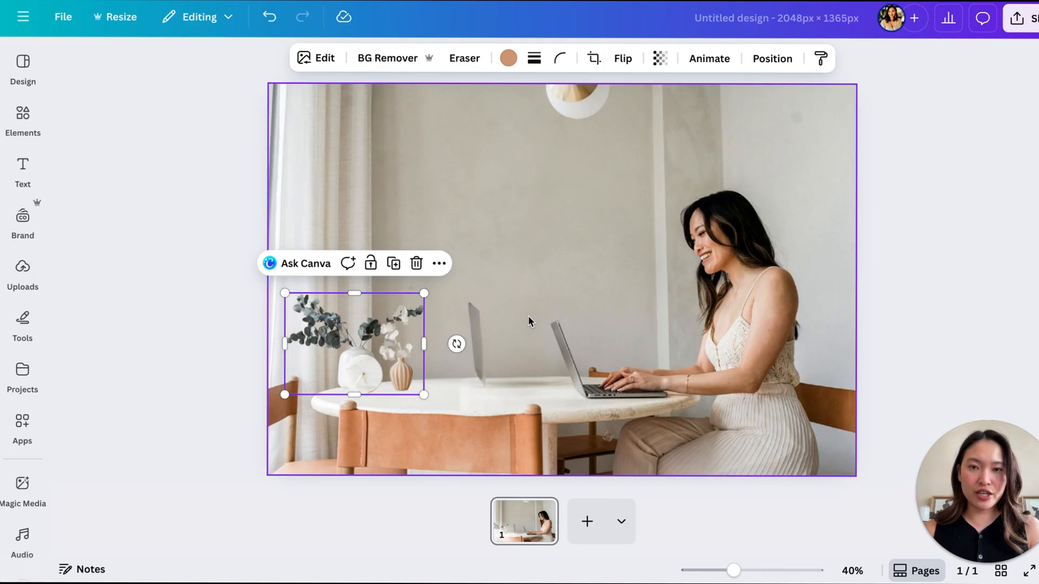
left_click(527, 317)
left_click(399, 377)
left_click_drag(400, 377, 398, 379)
left_click(927, 297)
left_click(465, 334)
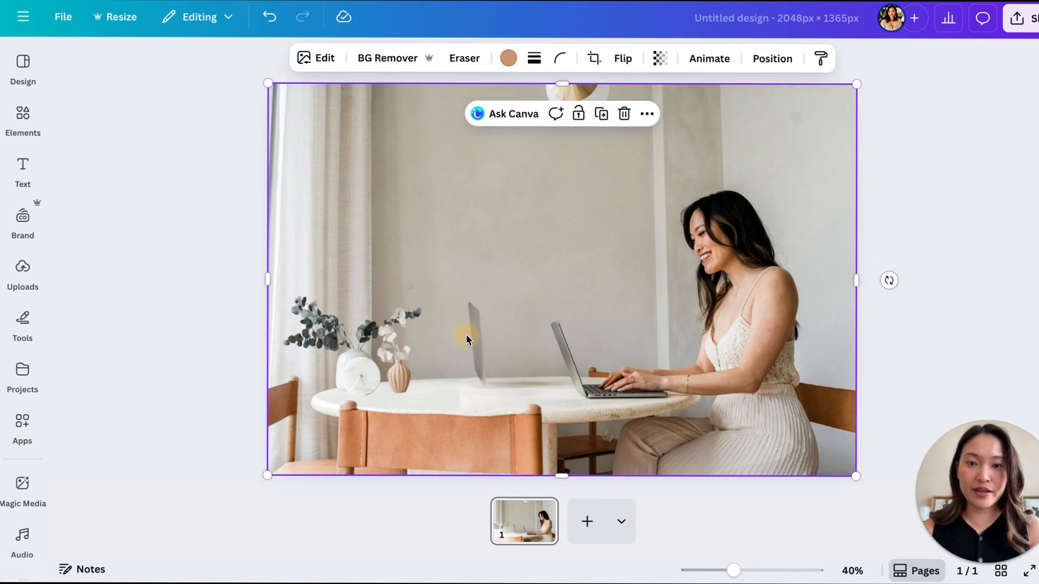
double_click(476, 327)
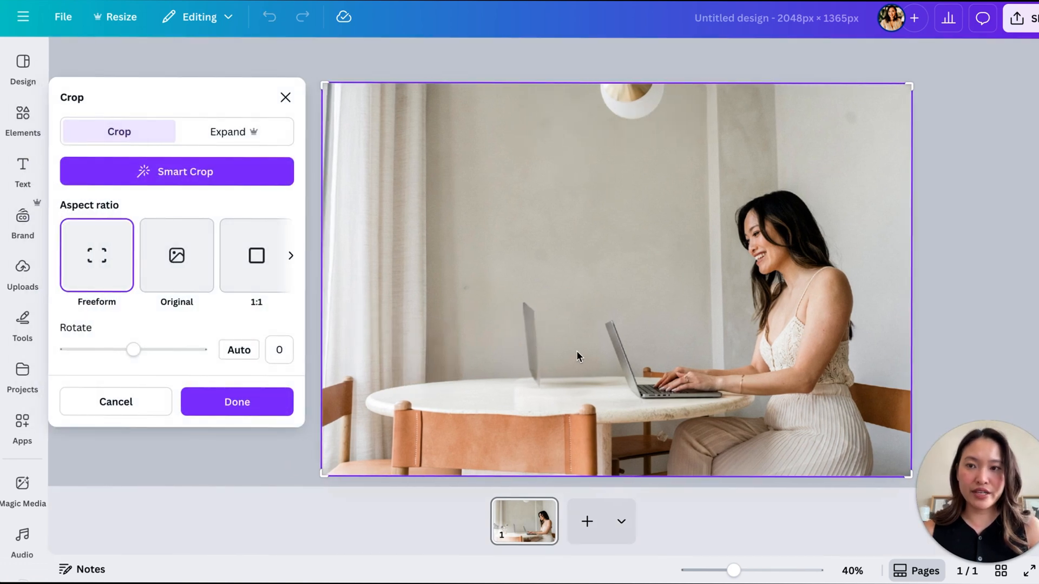
left_click(965, 269)
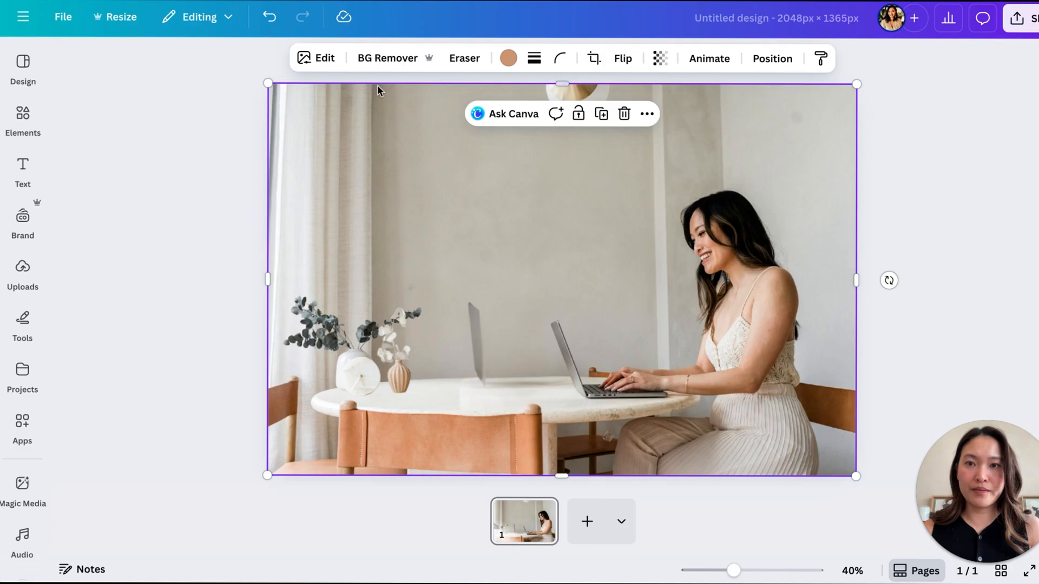
- Set the Magic Eraser brush size to 16, erase the stray second laptop screen above the table, and leave the tool
left_click(466, 58)
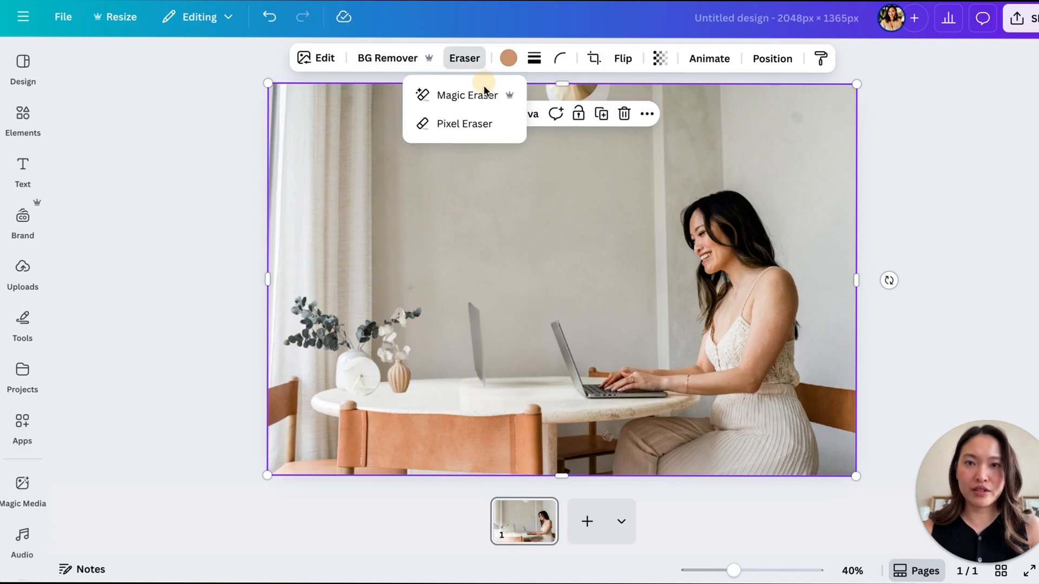
left_click(449, 95)
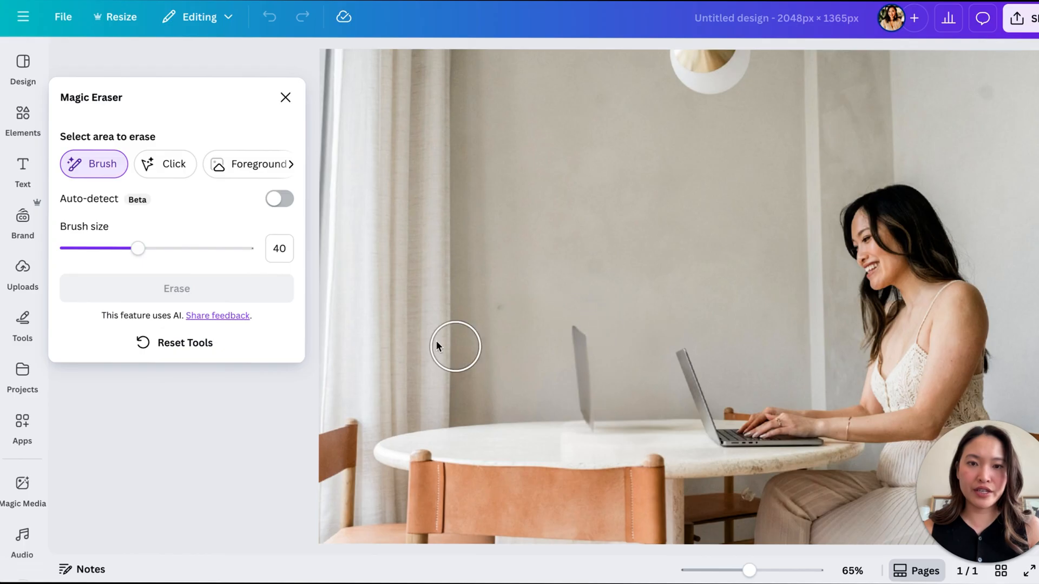
left_click_drag(138, 248, 94, 249)
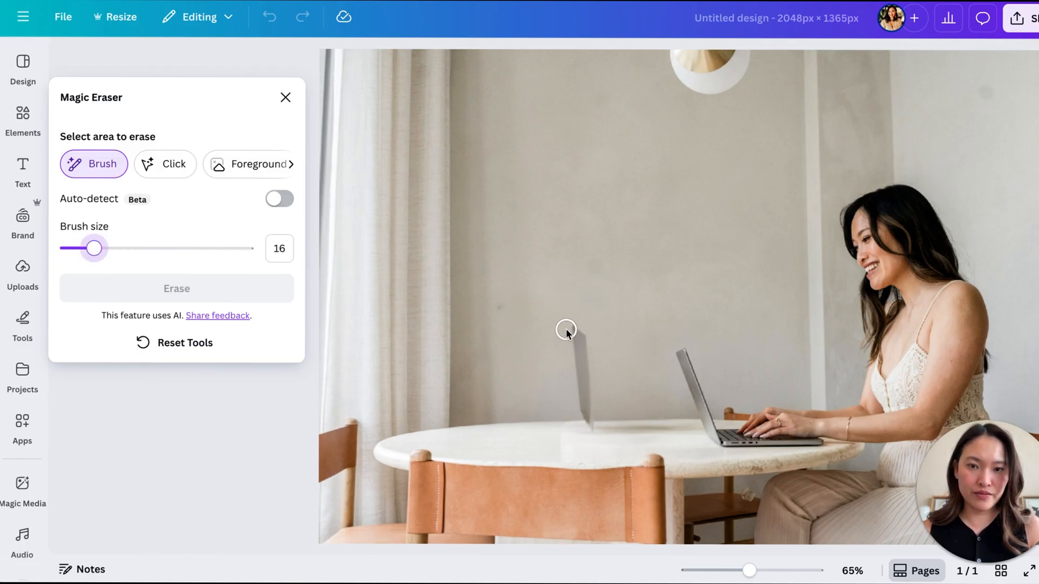
mouse_move(568, 331)
left_mouse_down()
mouse_move(584, 352)
mouse_move(588, 425)
left_mouse_up()
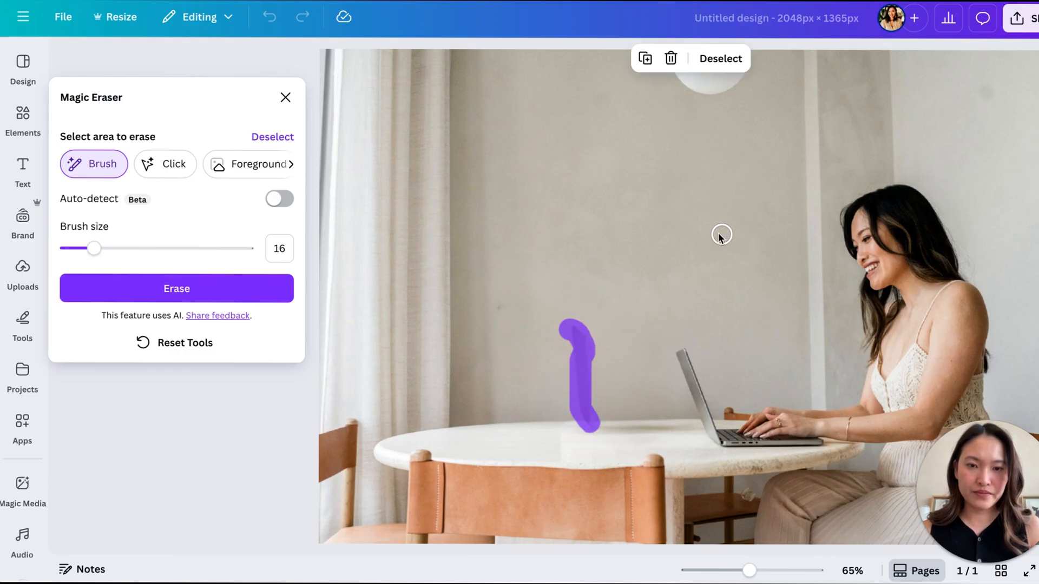
left_click(163, 289)
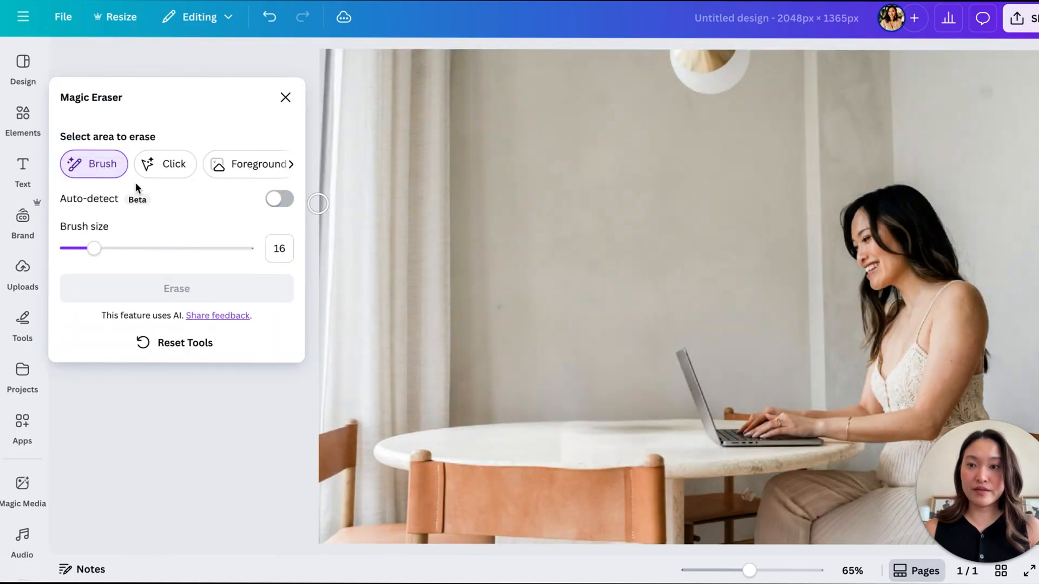
left_click(285, 97)
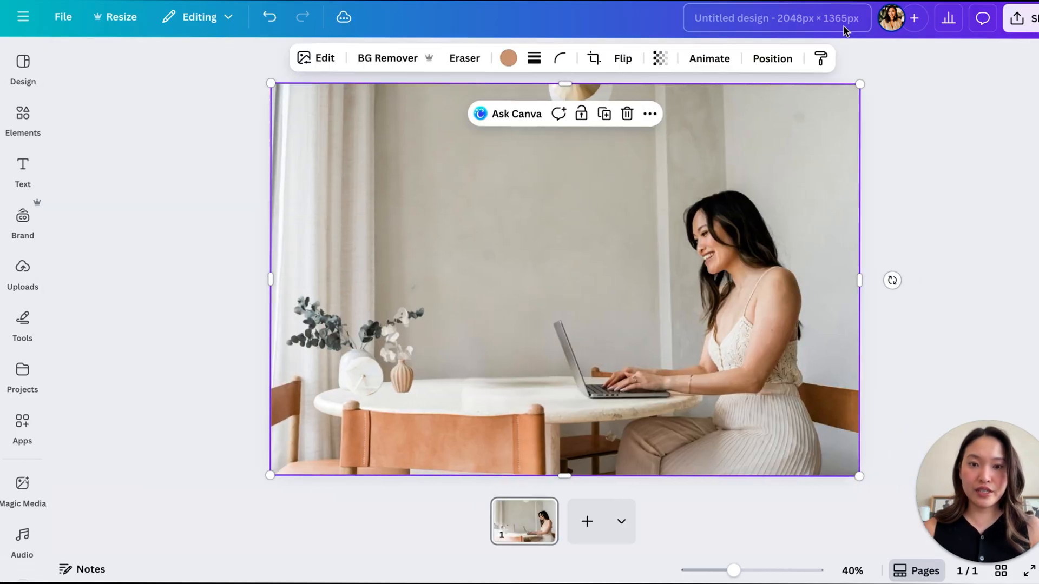
left_click(1016, 311)
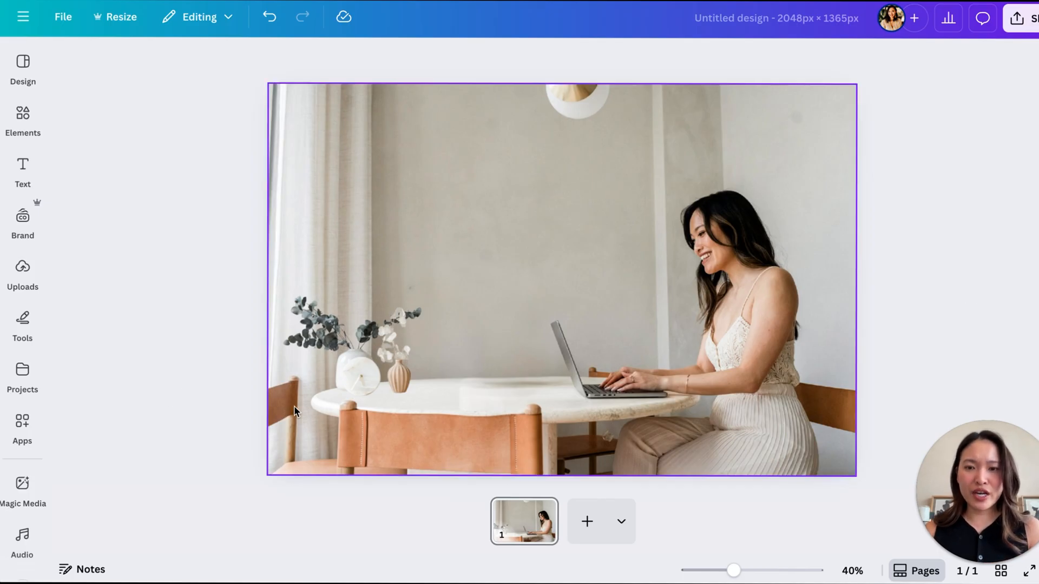
scroll(294, 405, "up", 5)
scroll(211, 404, "up", 3)
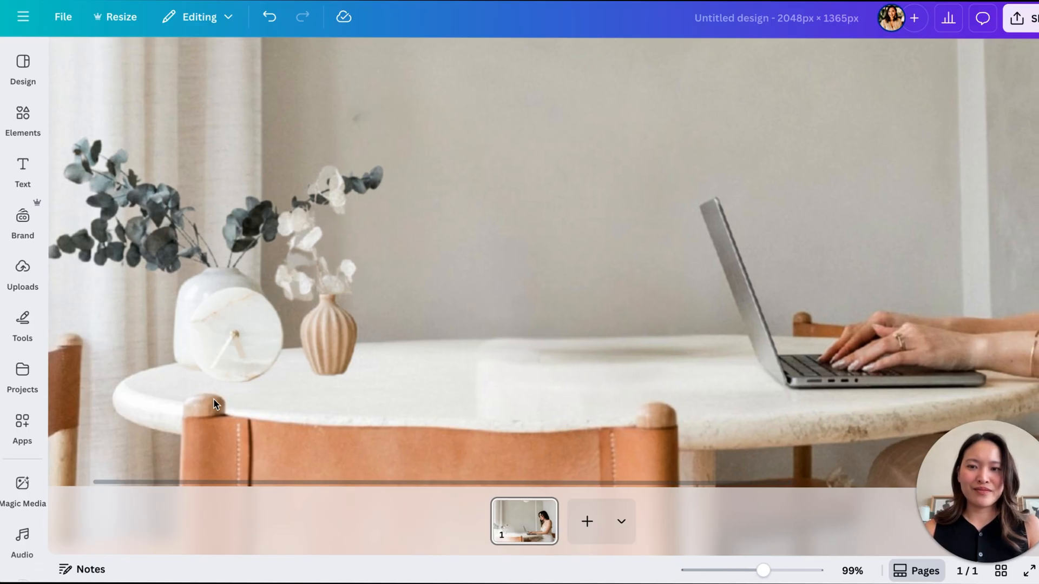
scroll(213, 398, "down", 4)
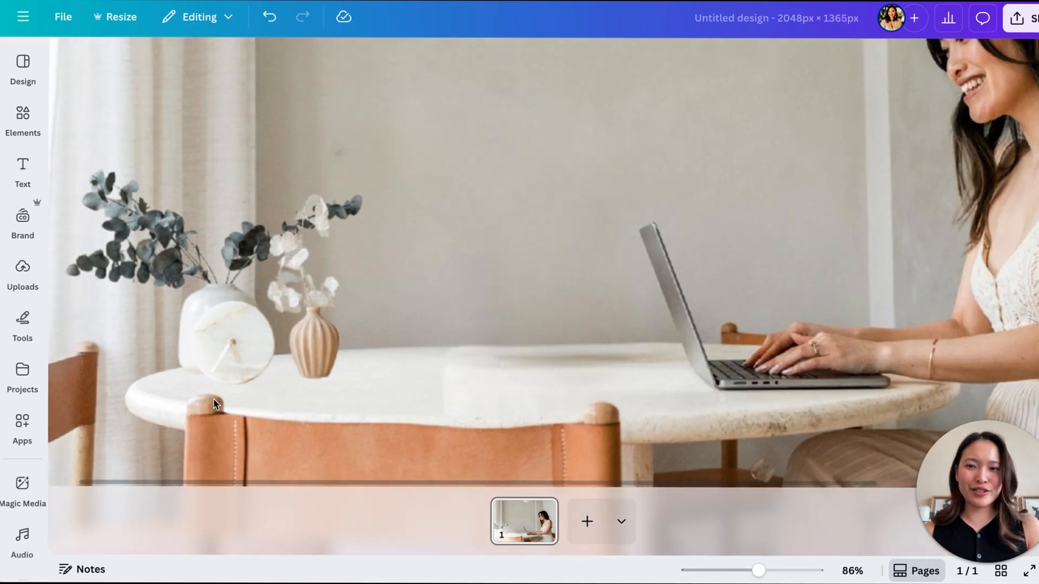
scroll(222, 390, "down", 3)
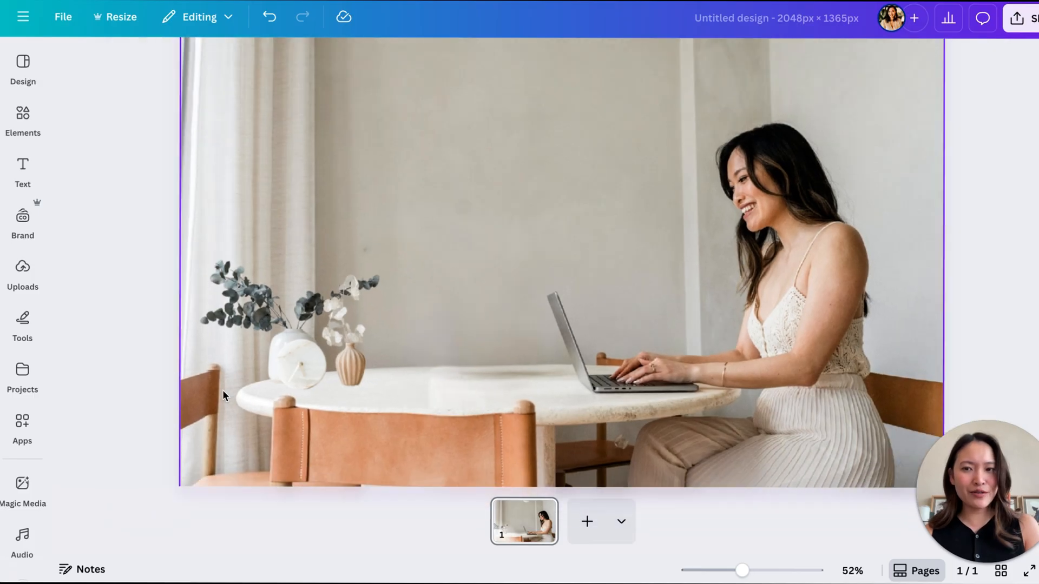
scroll(223, 390, "up", 1)
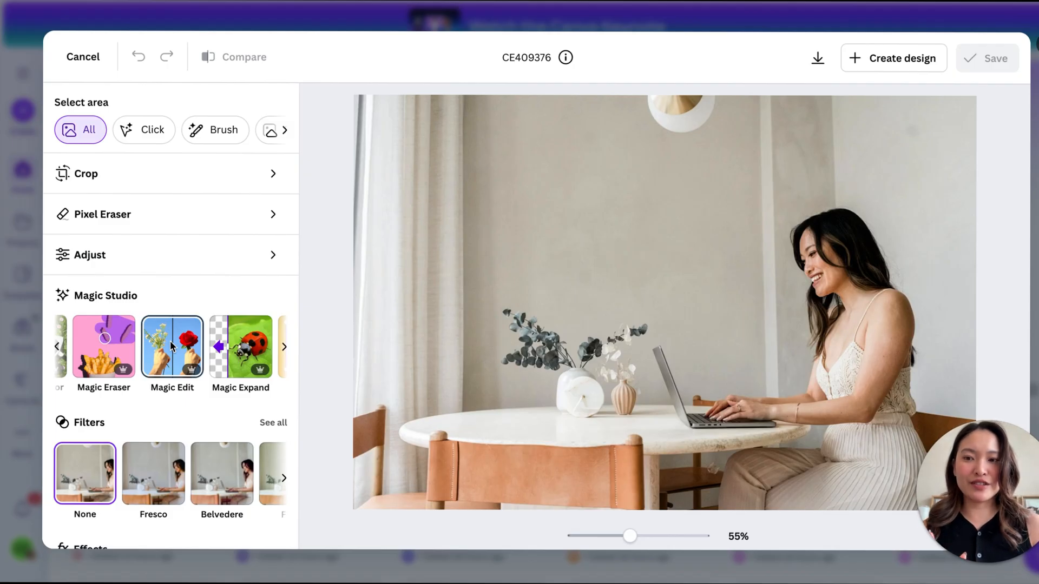
- Start Magic Edit on the original photo, set the brush size to 10, and brush over the woman's whole top
left_click(166, 346)
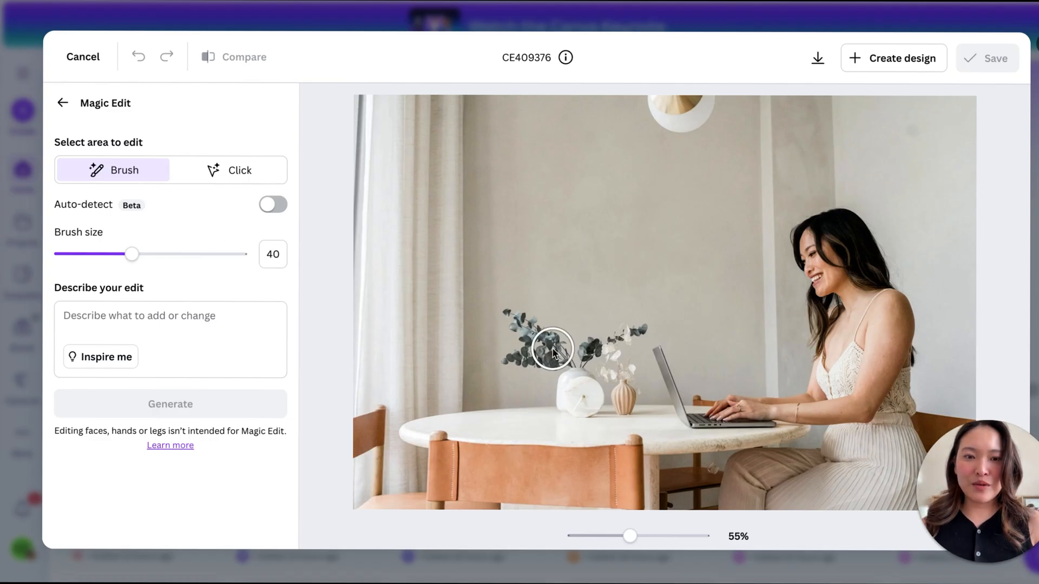
left_click_drag(132, 254, 78, 249)
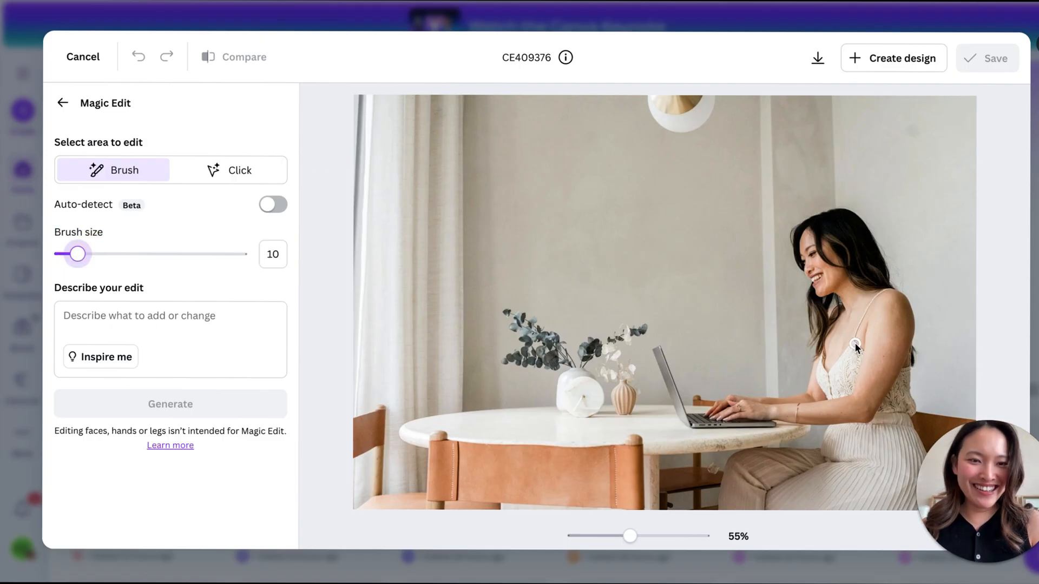
mouse_move(855, 343)
left_mouse_down()
mouse_move(885, 291)
mouse_move(844, 380)
mouse_move(821, 389)
mouse_move(845, 375)
mouse_move(904, 374)
mouse_move(909, 409)
mouse_move(882, 408)
mouse_move(900, 381)
mouse_move(881, 411)
mouse_move(910, 410)
left_mouse_up()
- Describe the edit as "Change the top colour to a sage green colour" and generate the variations
left_click(125, 317)
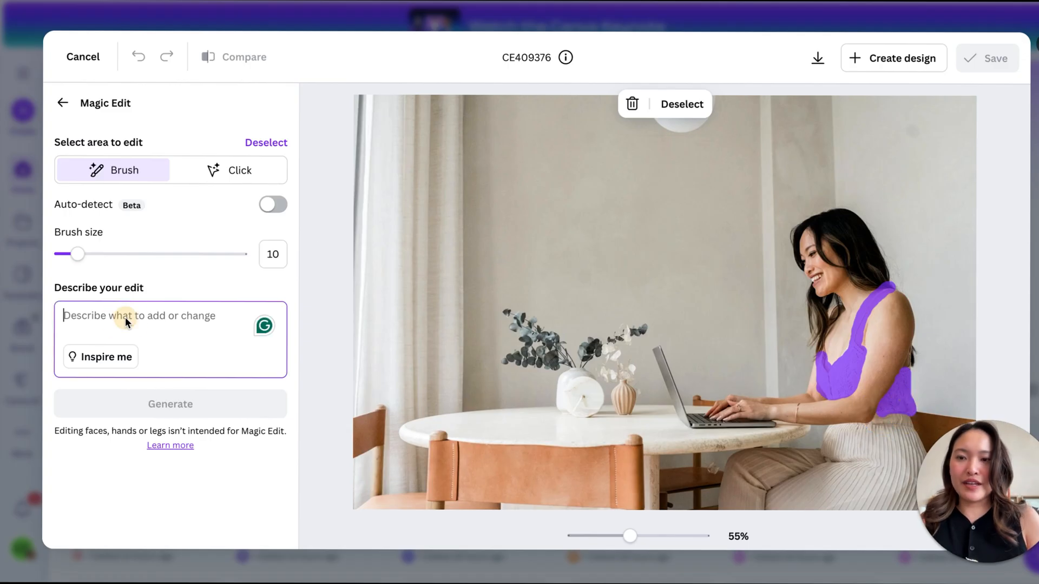
type("Change the top colour to ")
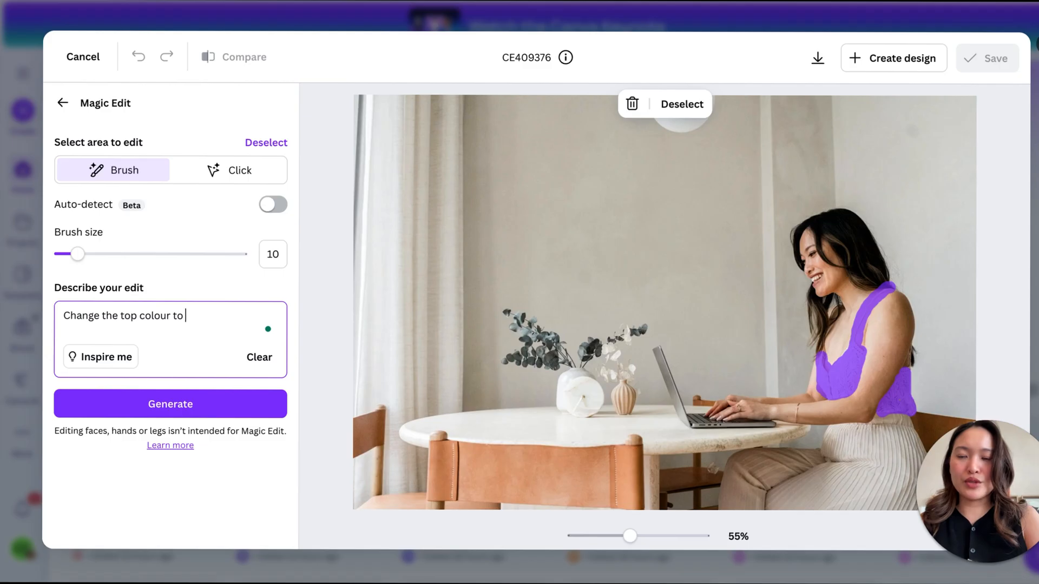
type("a sage green colour")
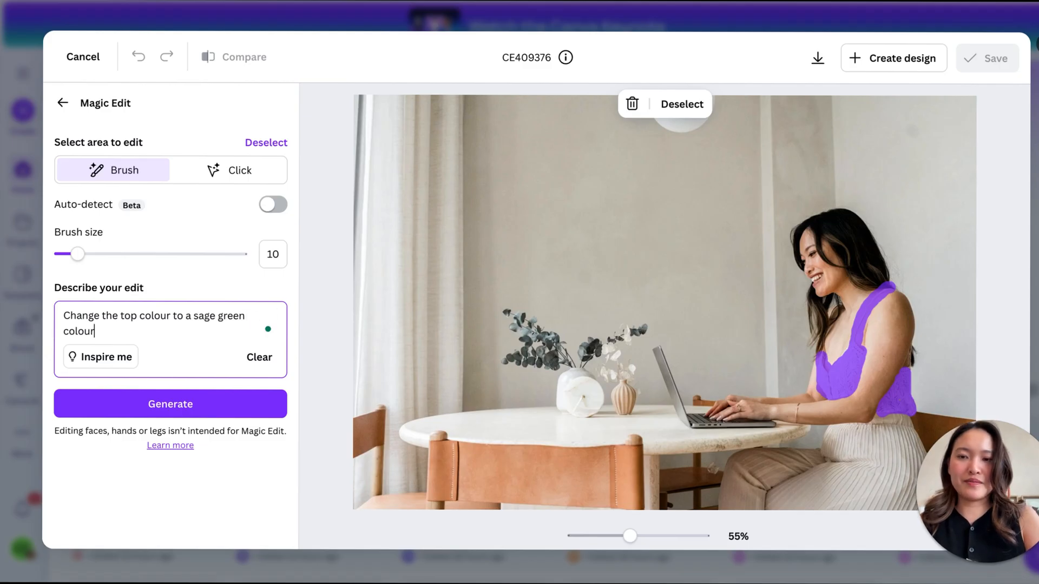
left_click(145, 403)
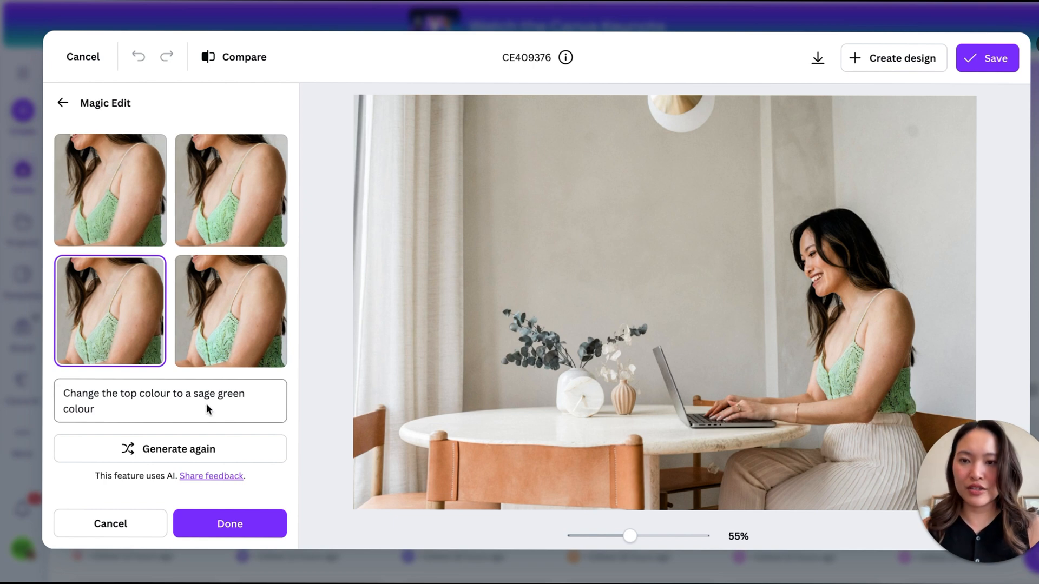
- Change the edit description to "Change the top colour to a dark green colour" and generate again
left_click_drag(207, 408, 155, 401)
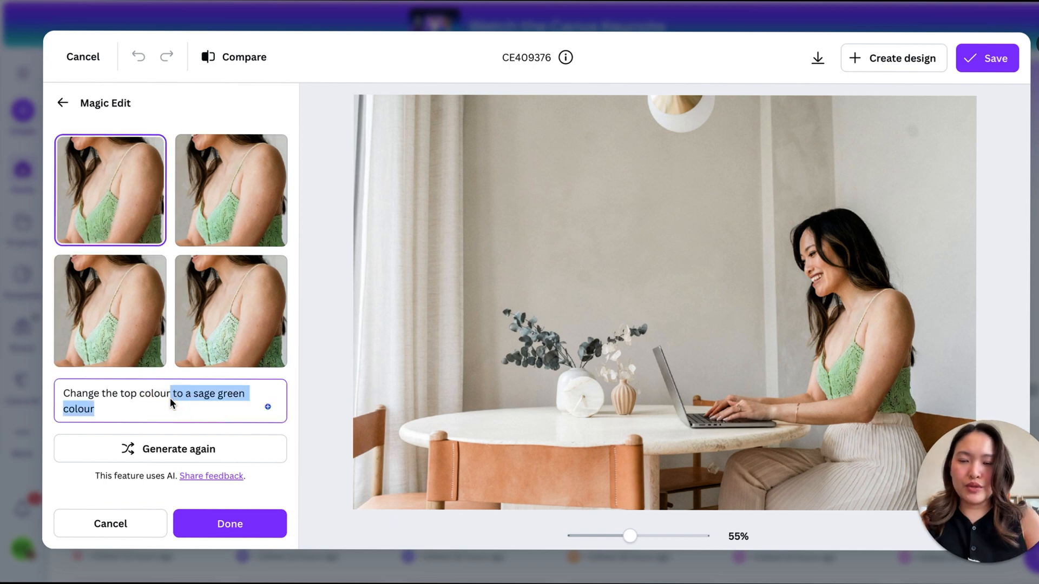
type("to a dark green colour")
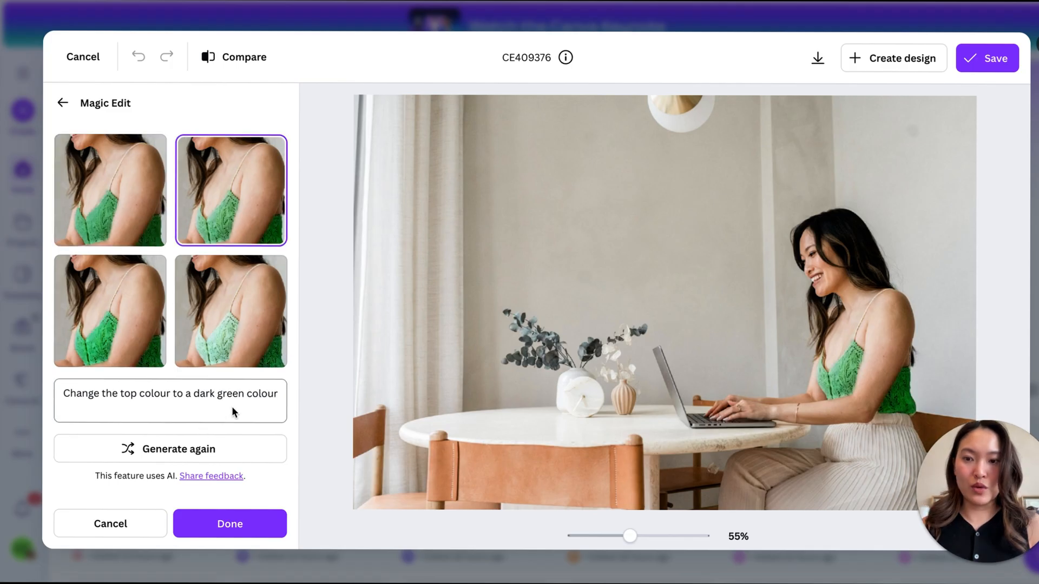
- Revise the edit description to read "Change the top colour to a dark olive green colour"
left_click(242, 391)
key("BackSpace")
key("BackSpace")
key("BackSpace")
key("BackSpace")
key("BackSpace")
key("BackSpace")
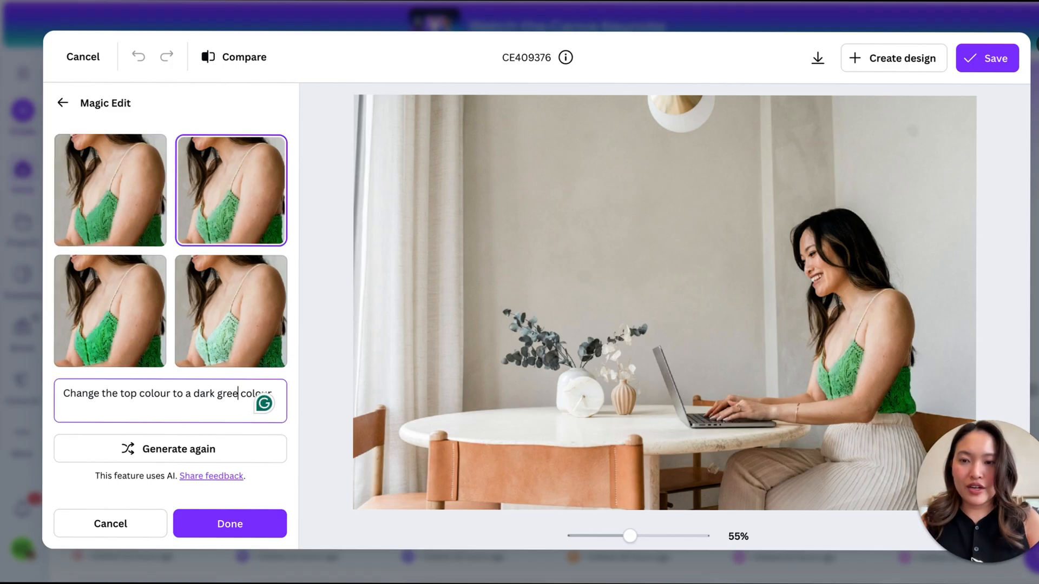
type("olive gr")
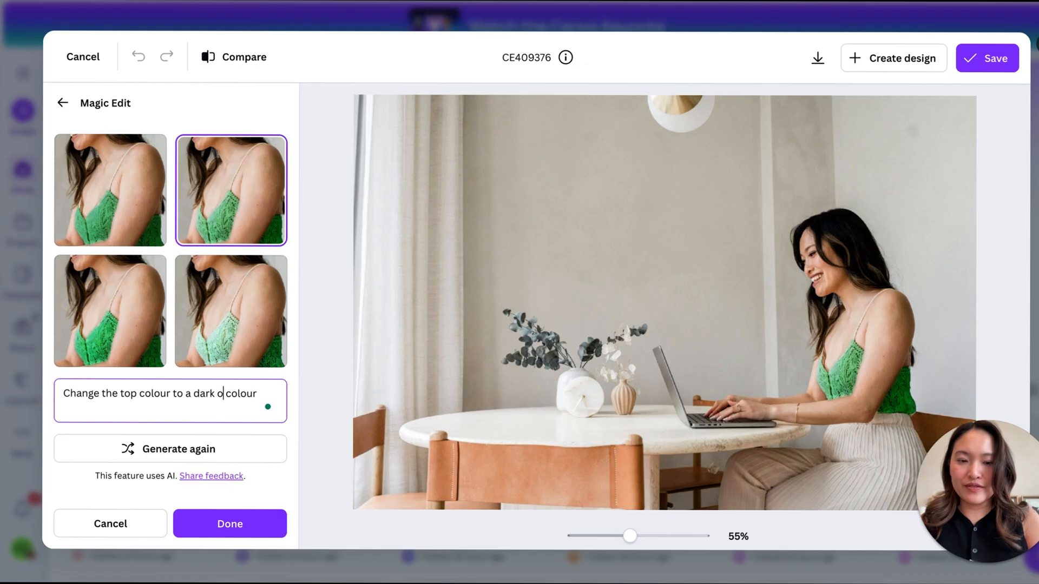
type("een")
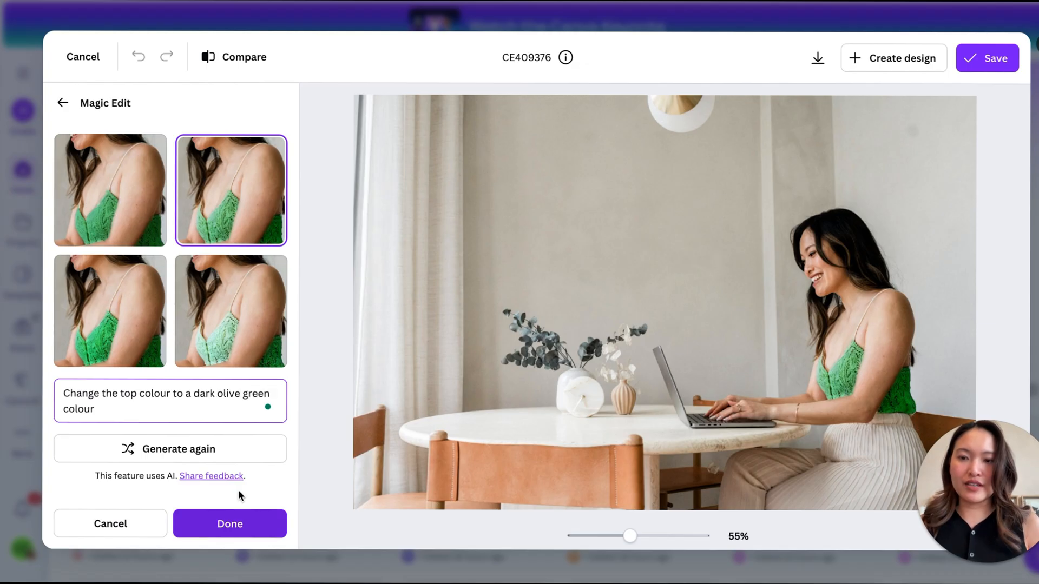
- Generate the olive green variations, choose the fourth one, and apply it to the photo
left_click(218, 450)
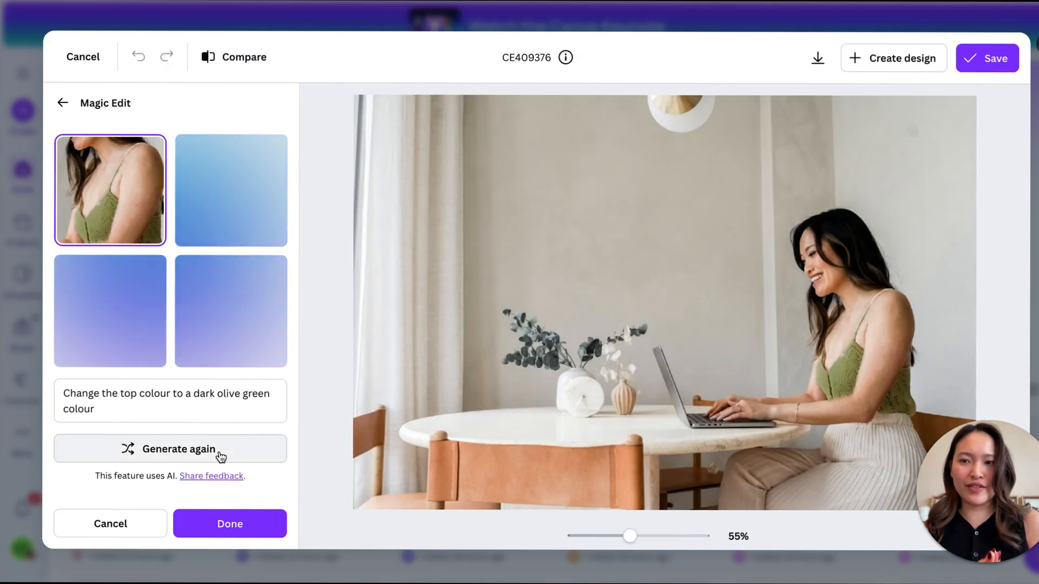
left_click(235, 299)
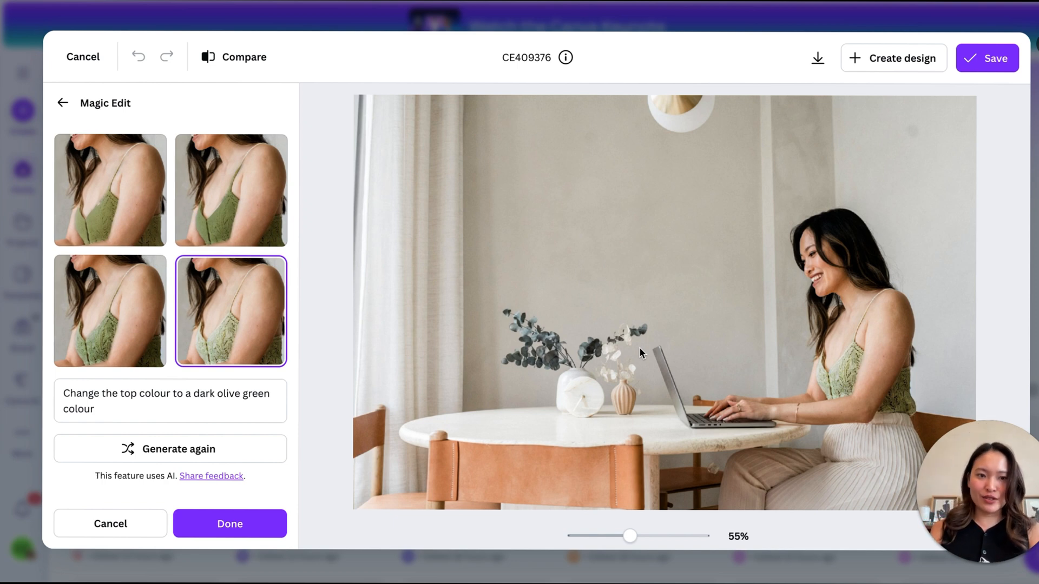
left_click(214, 515)
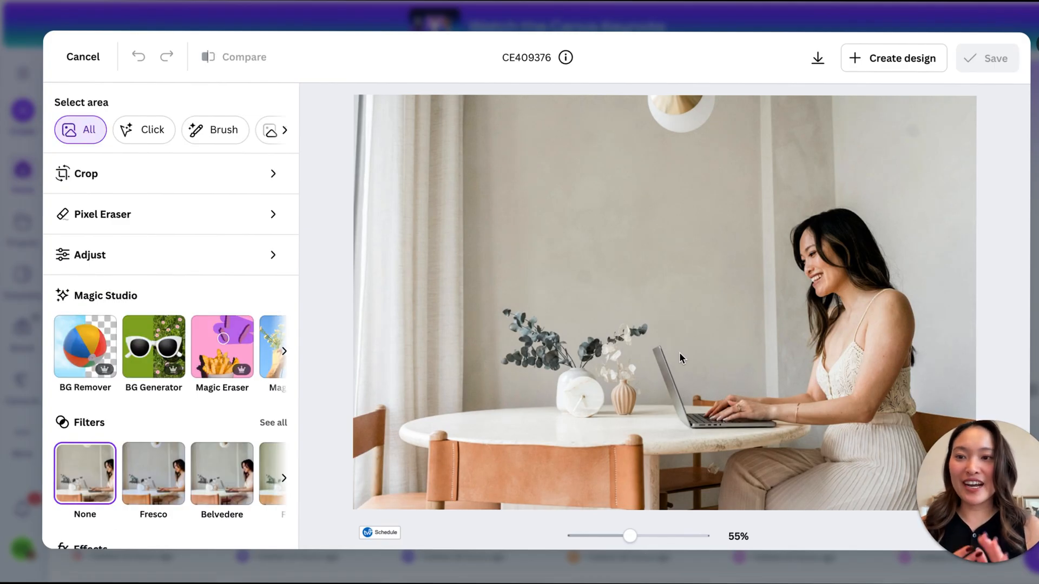
- Generate a background with BG Generator from the description "In a dark burgundy room with movie lights at the top and chairs in the background"
left_click(165, 349)
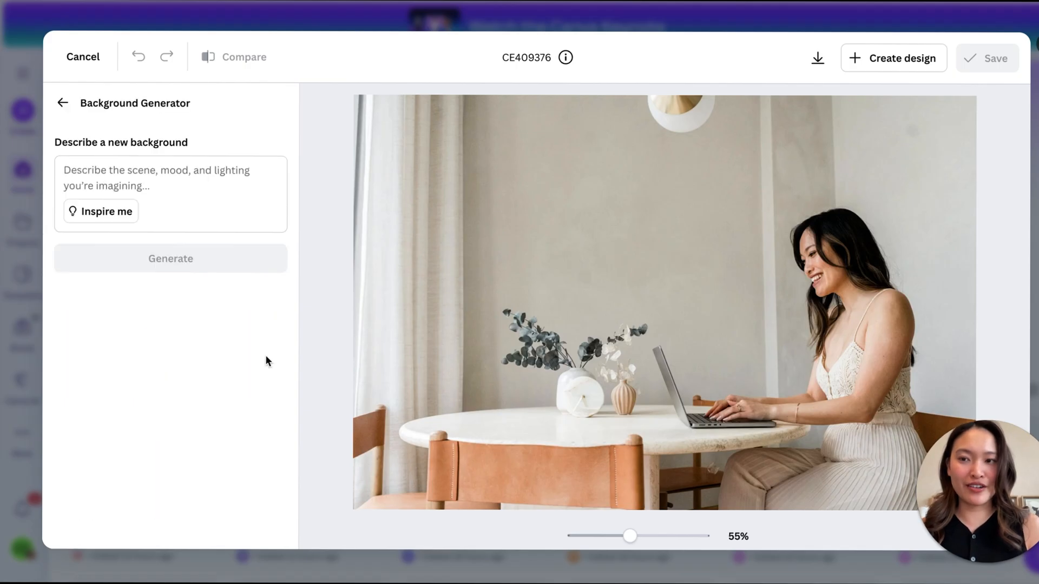
left_click(222, 163)
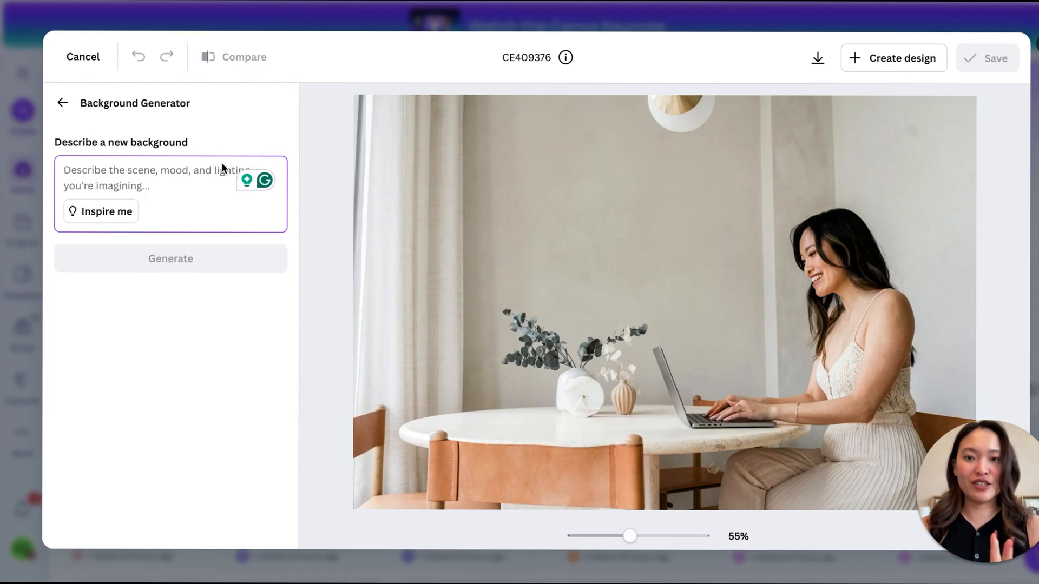
type("In a")
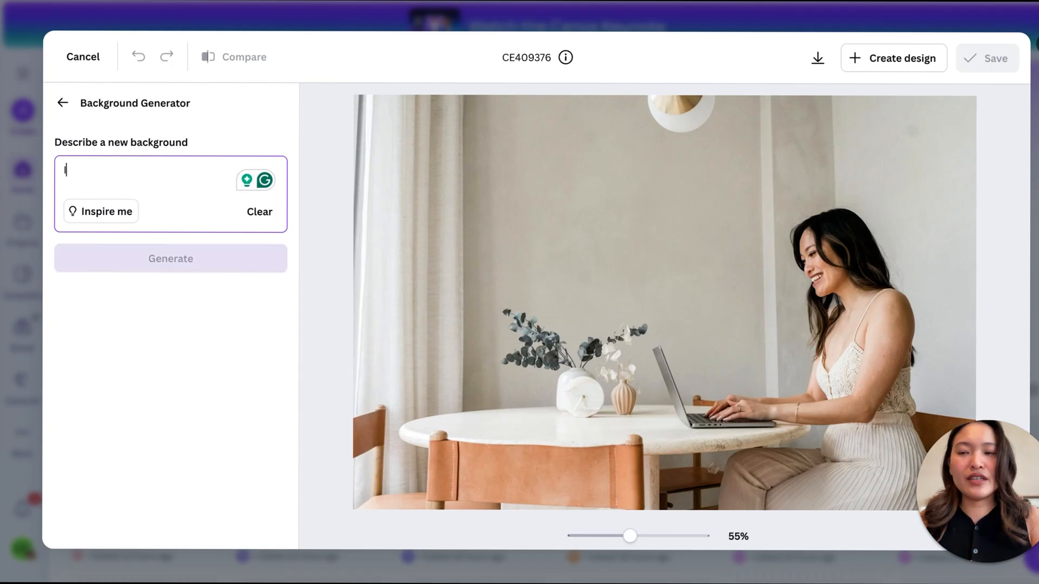
key("BackSpace")
type("a d")
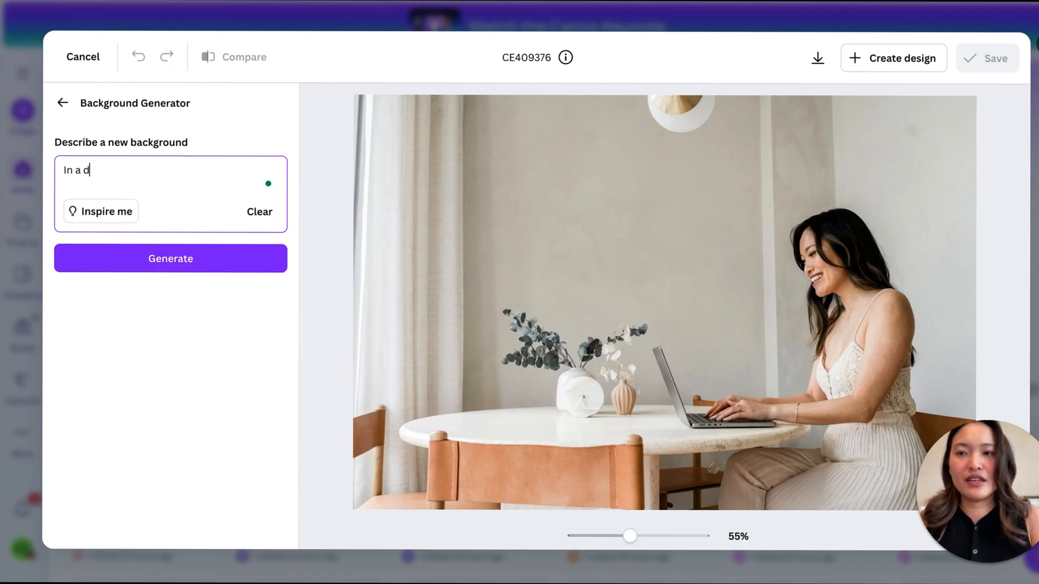
type("ark burgund")
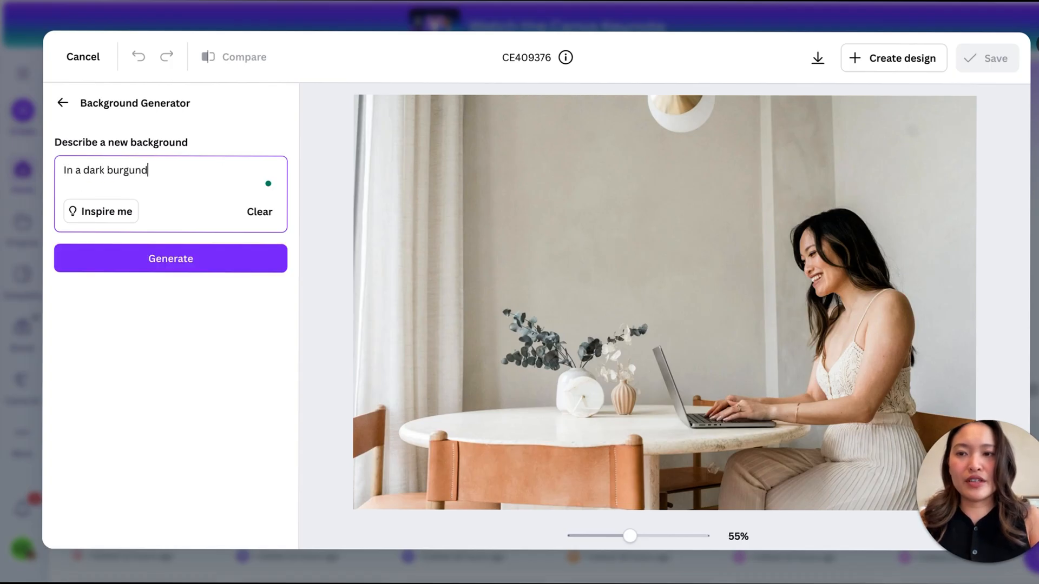
type("y ro")
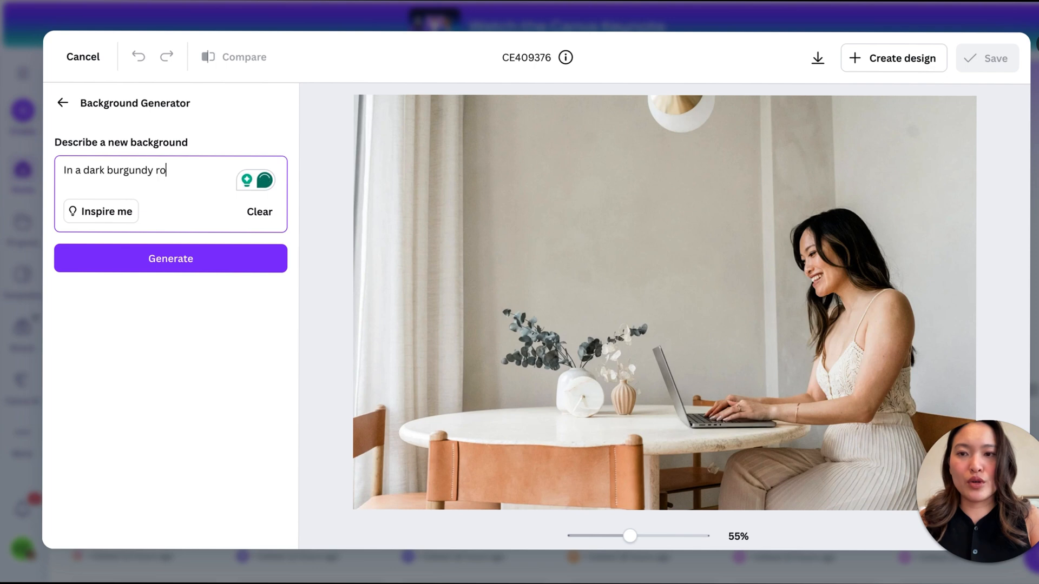
type("om with ")
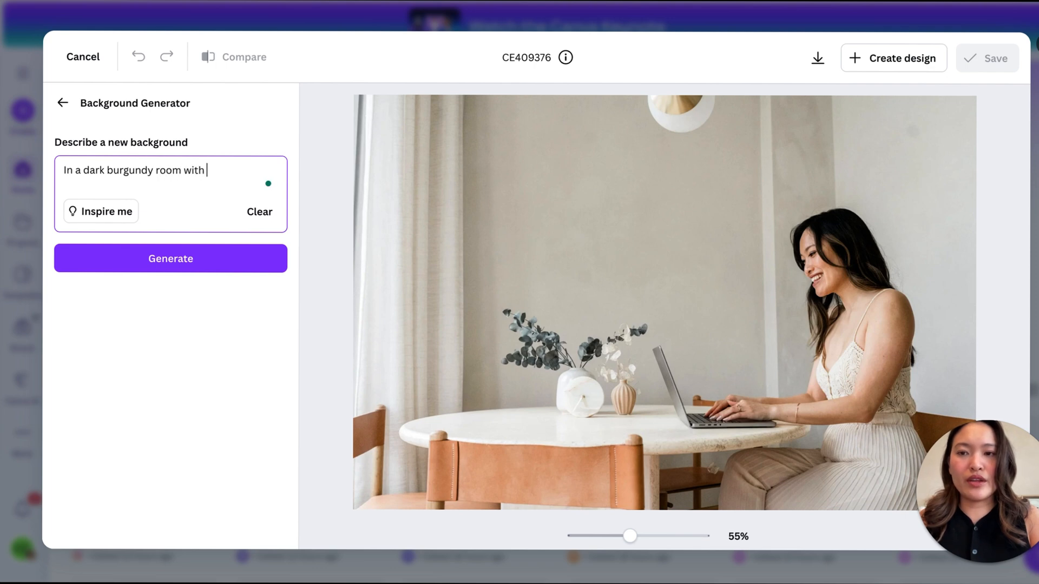
type("movie li")
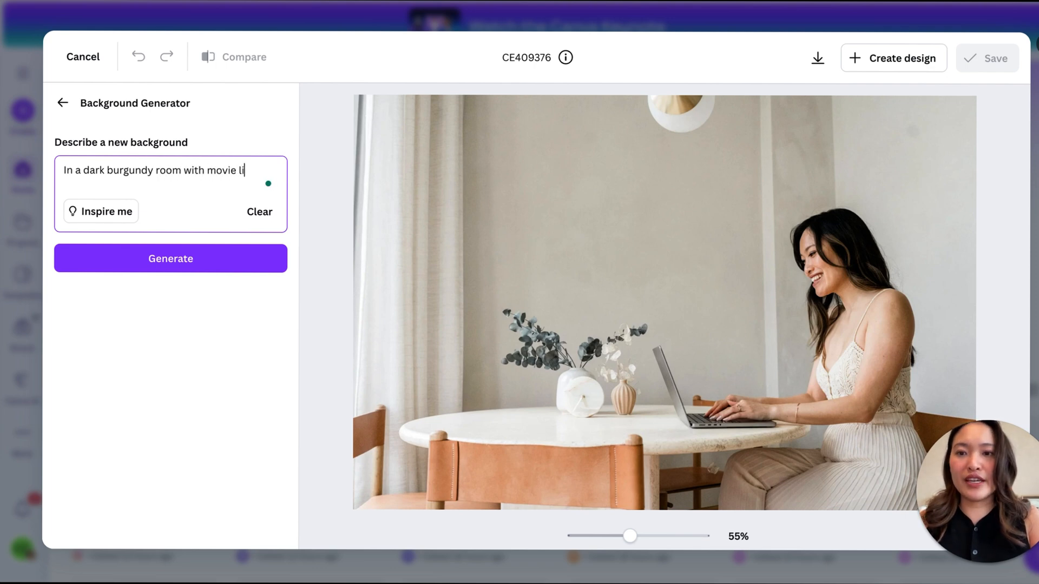
type("ghts at the to")
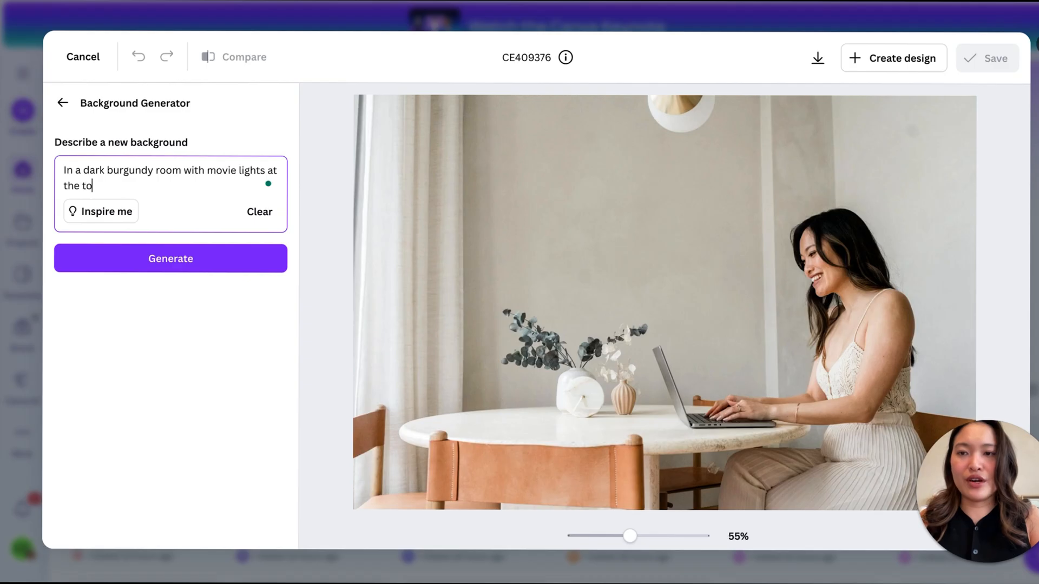
type("p and")
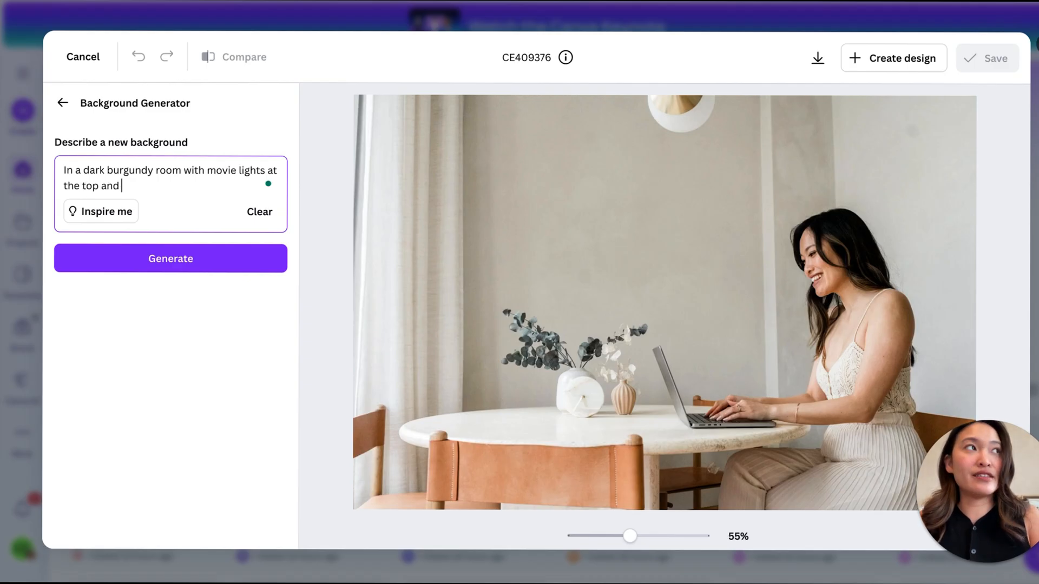
type(" chairs")
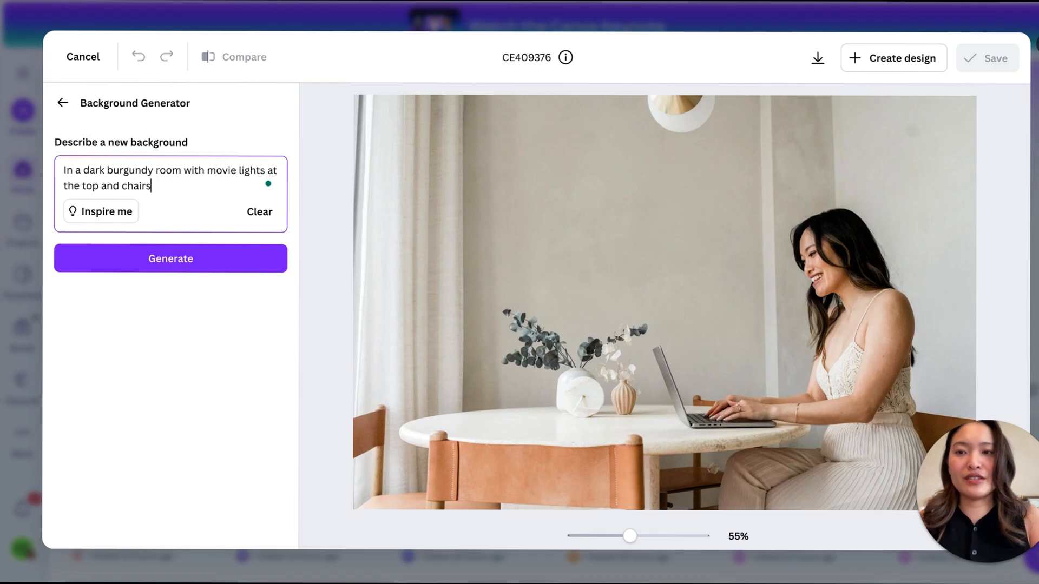
type(" in the background")
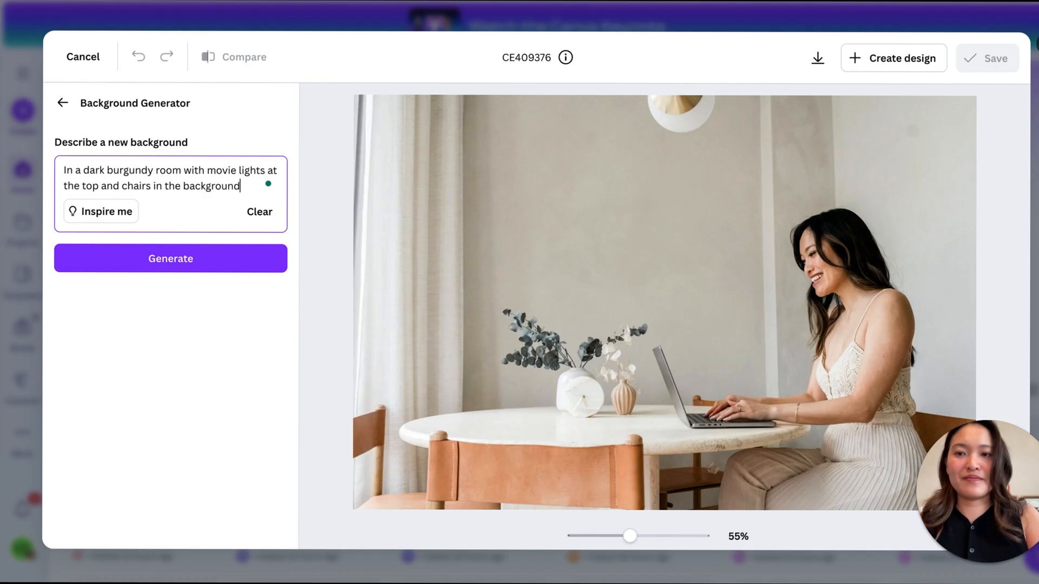
left_click(221, 267)
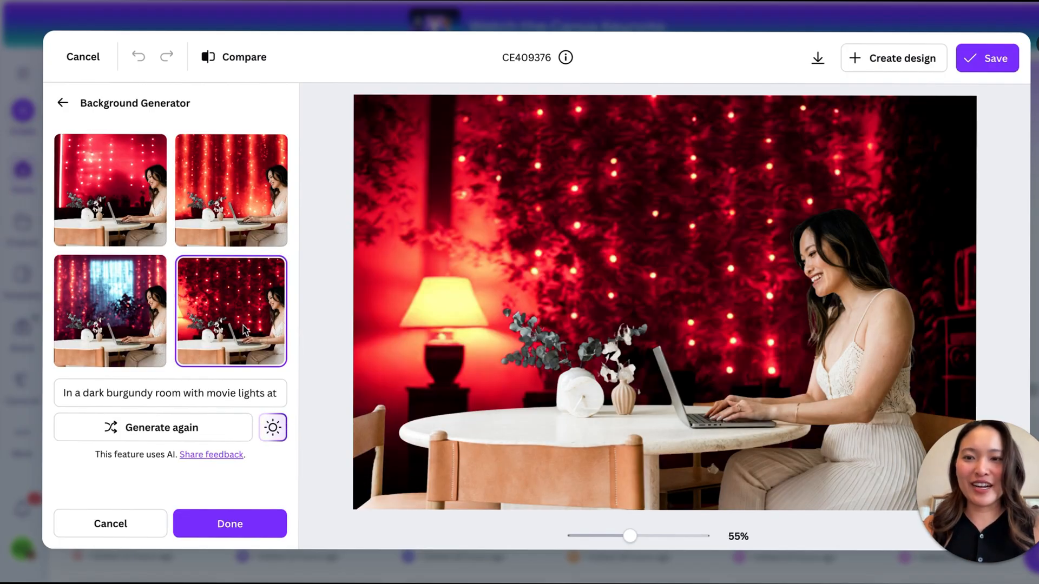
- Preview the other generated burgundy room backgrounds on the photo, ending with the second variation
left_click(112, 328)
left_click(117, 211)
left_click(200, 210)
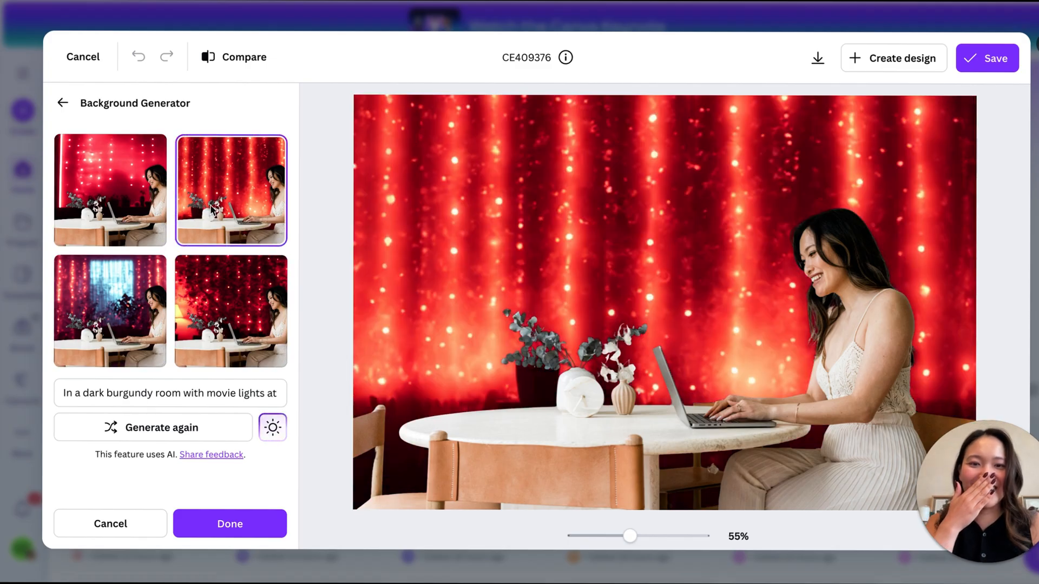
- Replace the background description with "A light minimalistic bedroom with beige colours. A few tropical plants" and generate again
triple_click(144, 394)
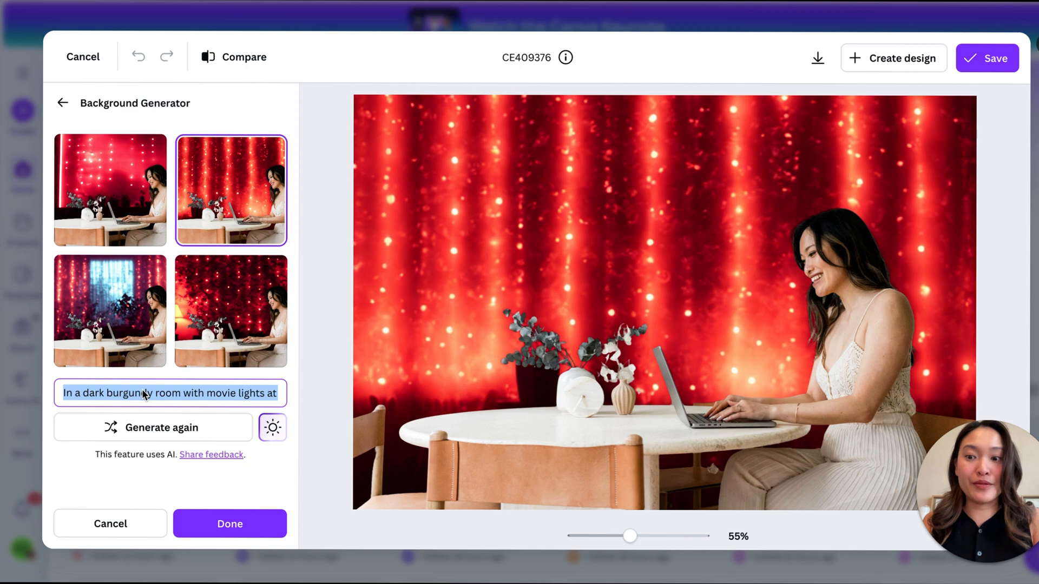
type("A")
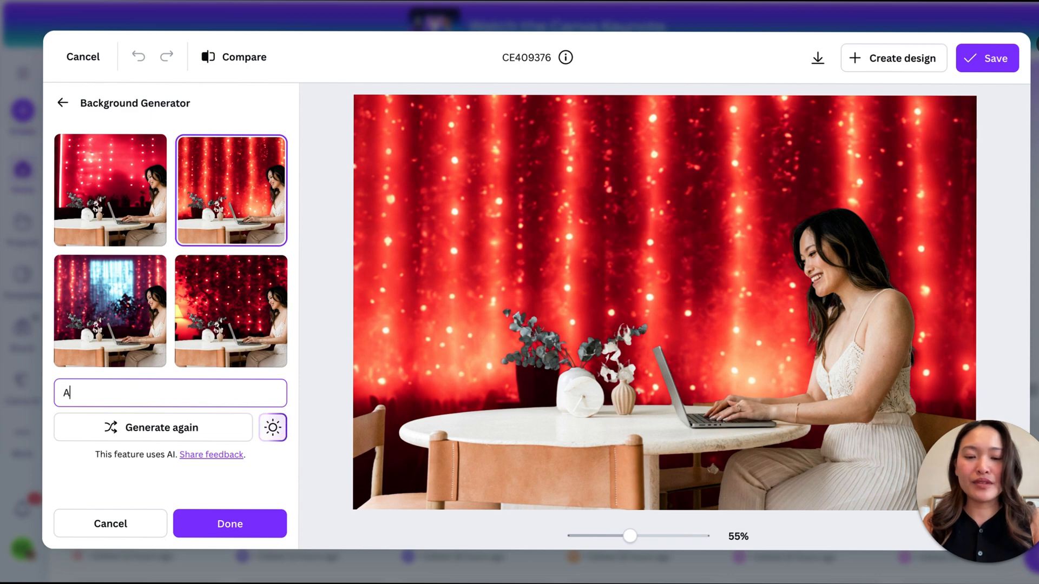
type(" light minimalistic ")
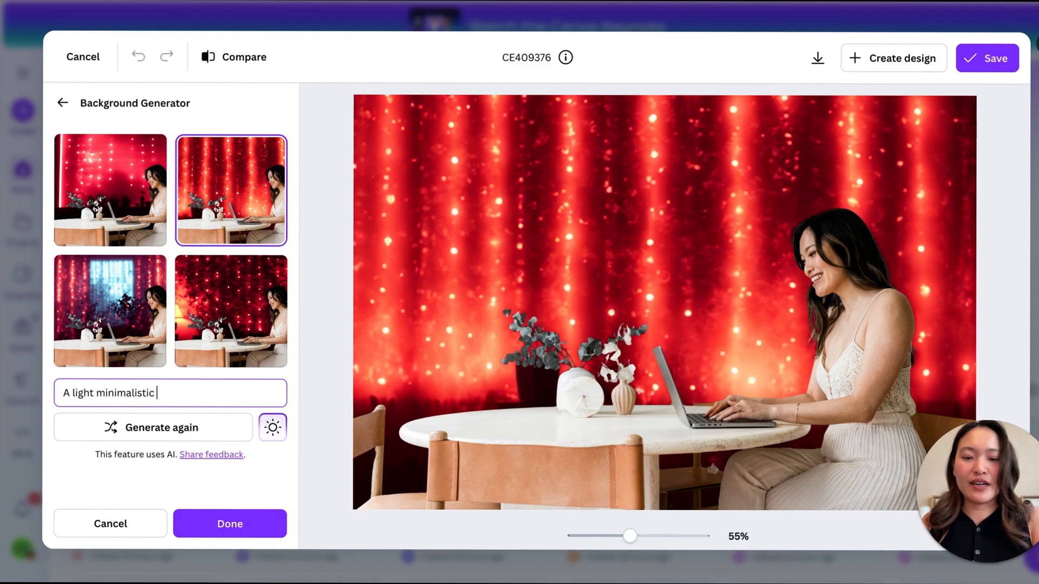
type("be")
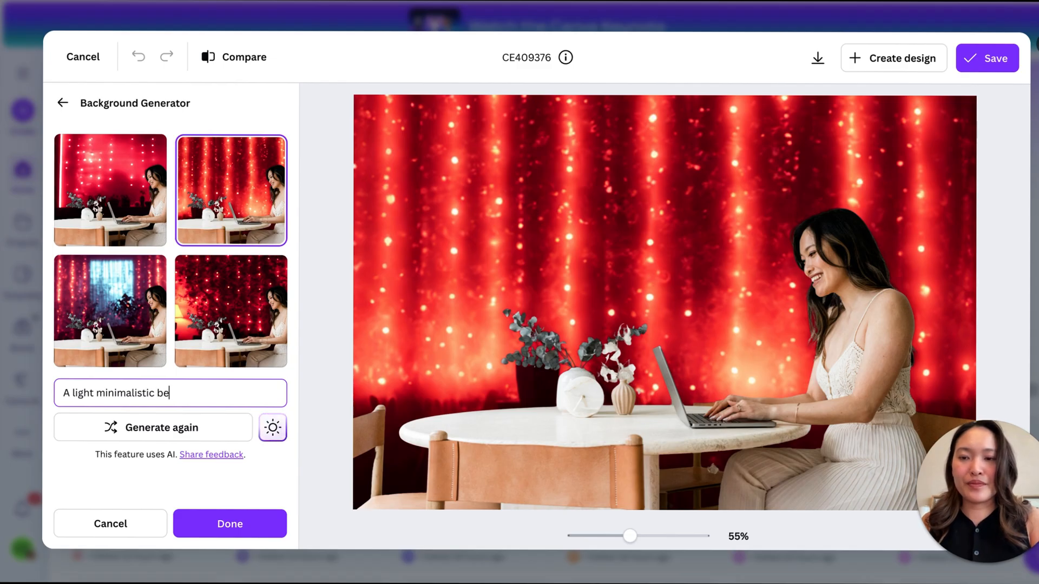
type("droom with beige")
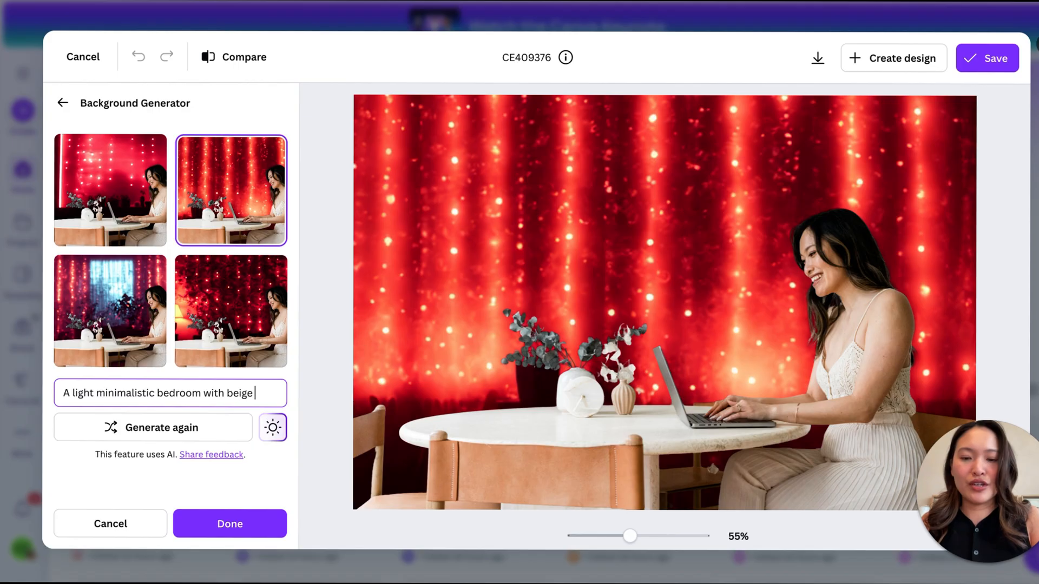
type(" colours in")
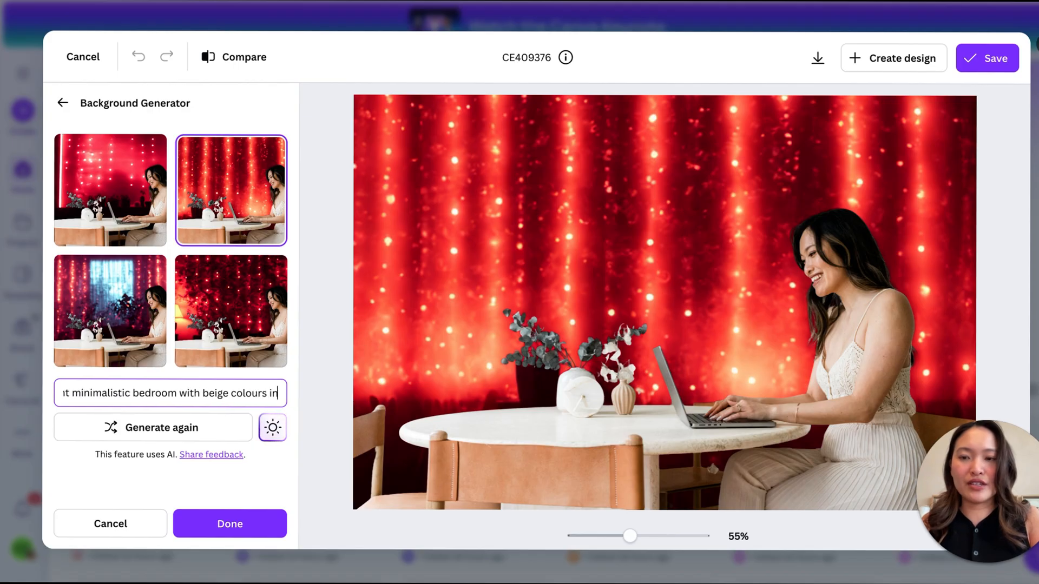
key("BackSpace")
key("BackSpace")
key("BackSpace")
type(". ")
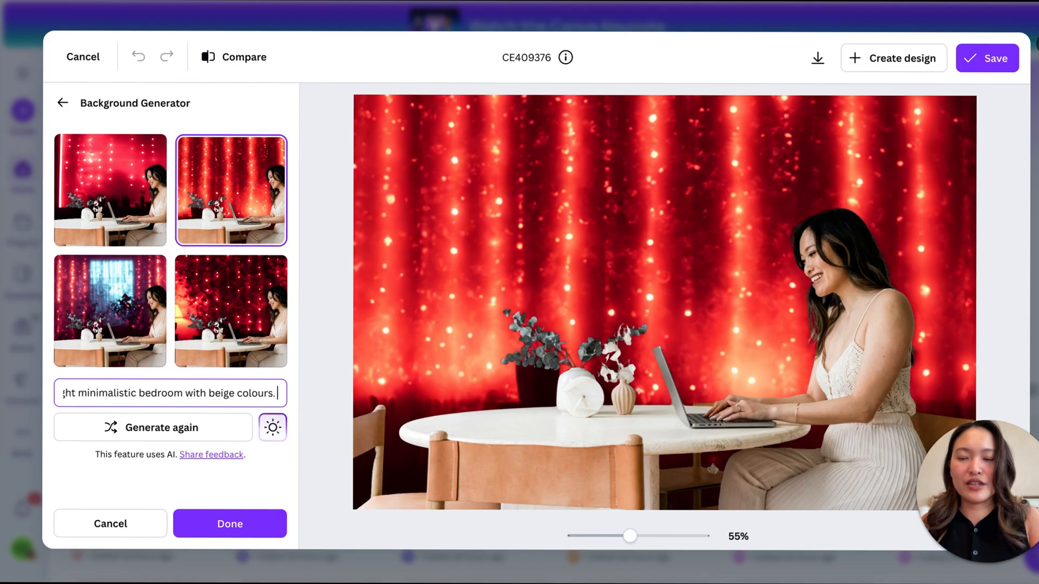
type("A few tropical plants")
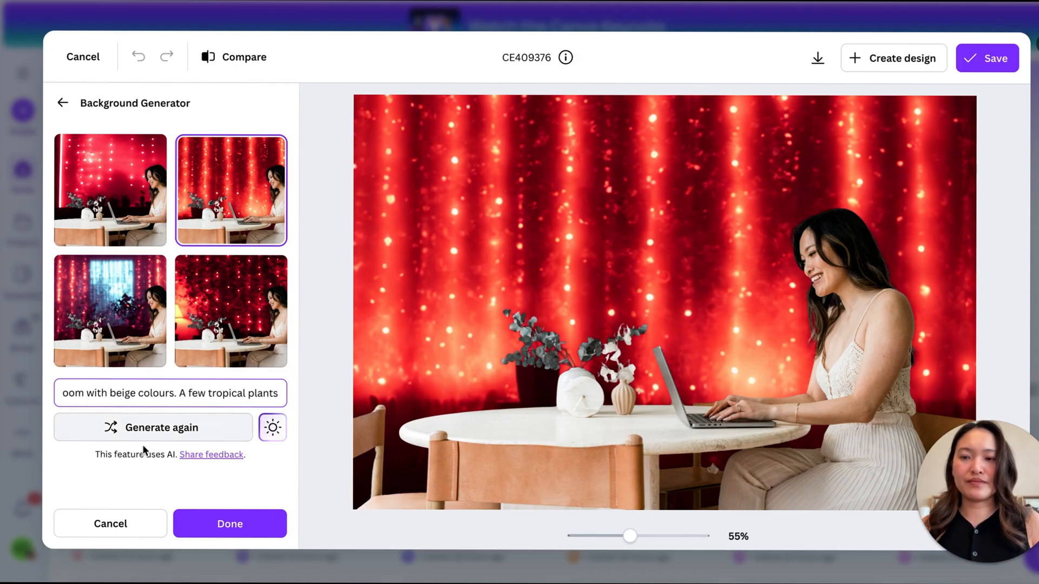
left_click(164, 429)
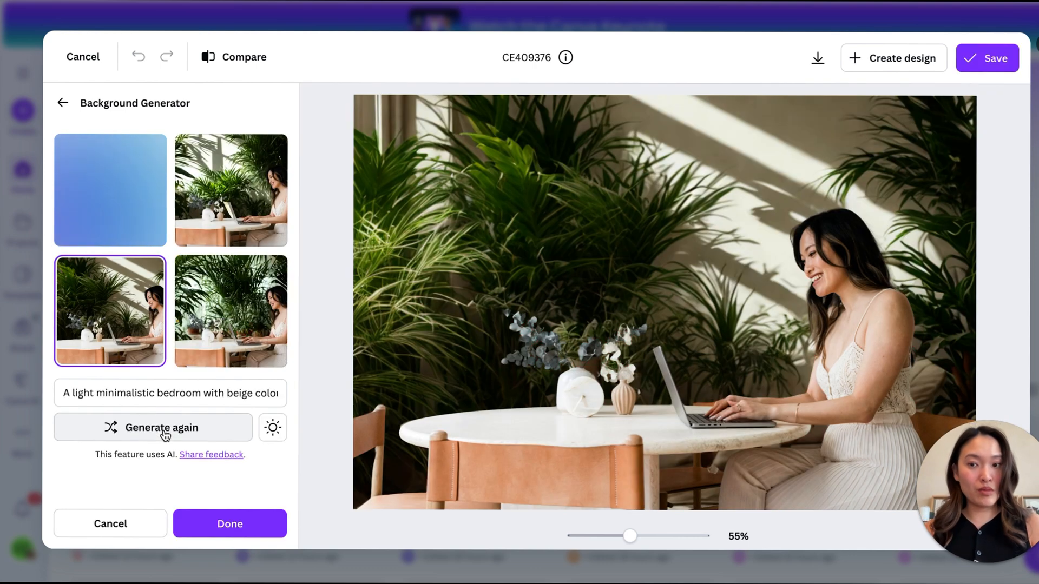
- Compare the four generated tropical plant backgrounds on the photo and select the third one
left_click(260, 198)
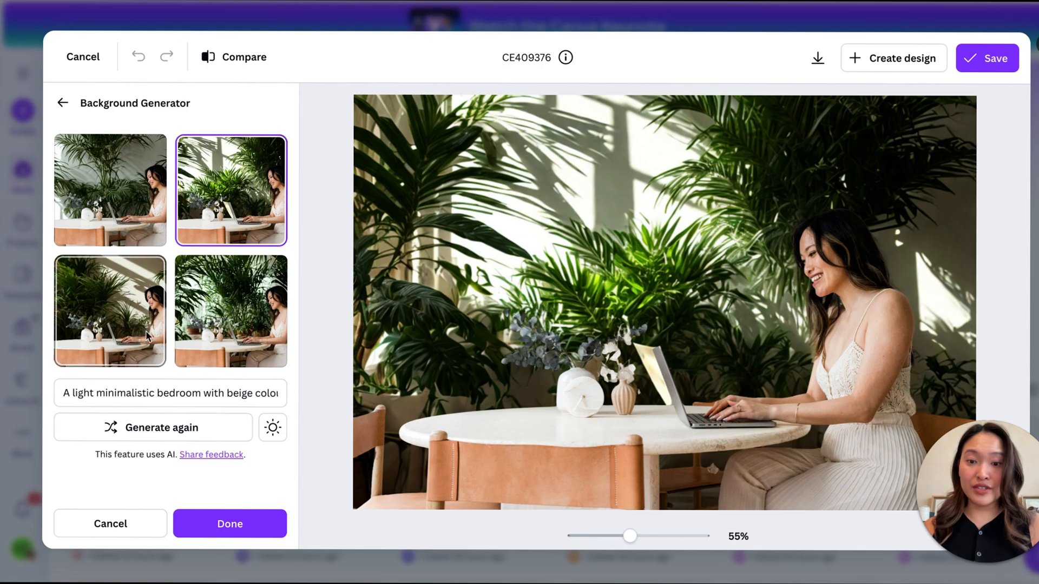
left_click(123, 325)
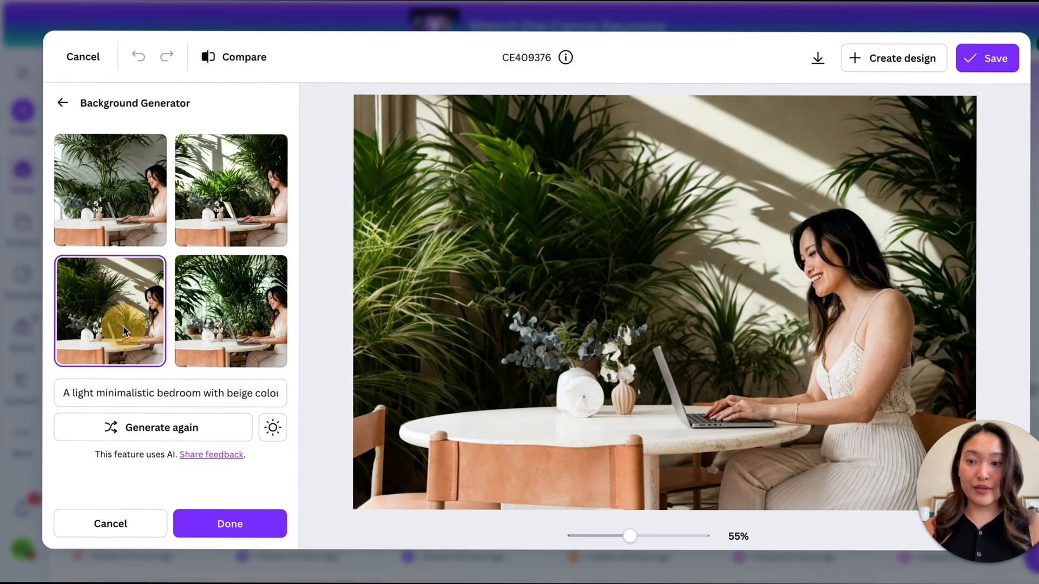
left_click(229, 318)
left_click(231, 227)
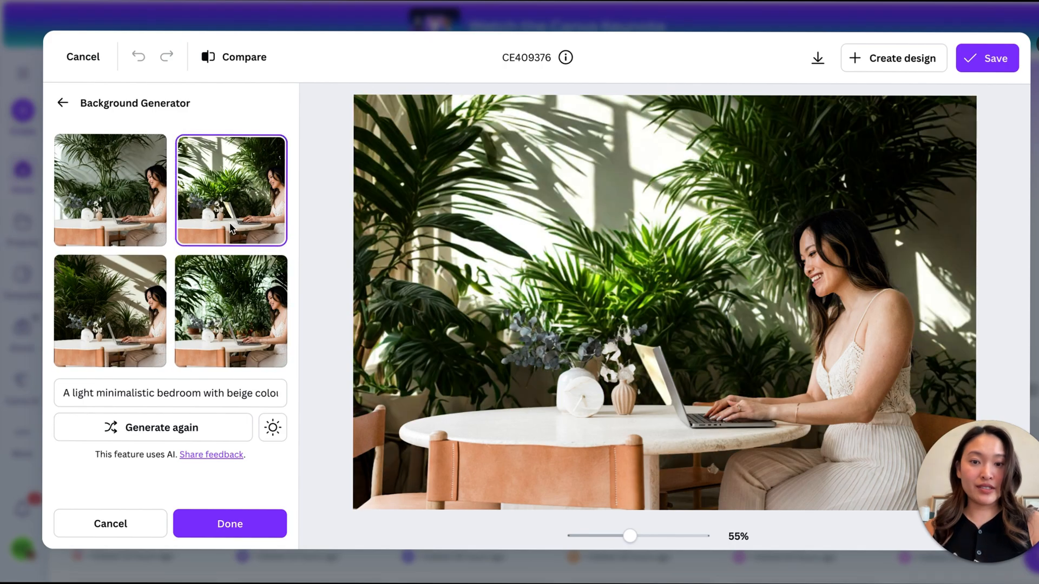
left_click(143, 222)
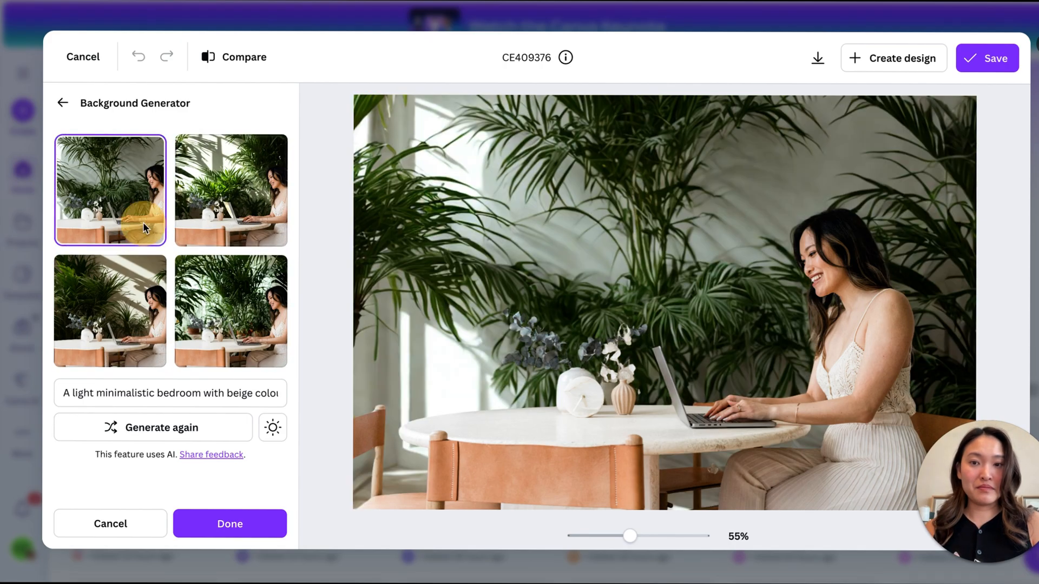
left_click(133, 330)
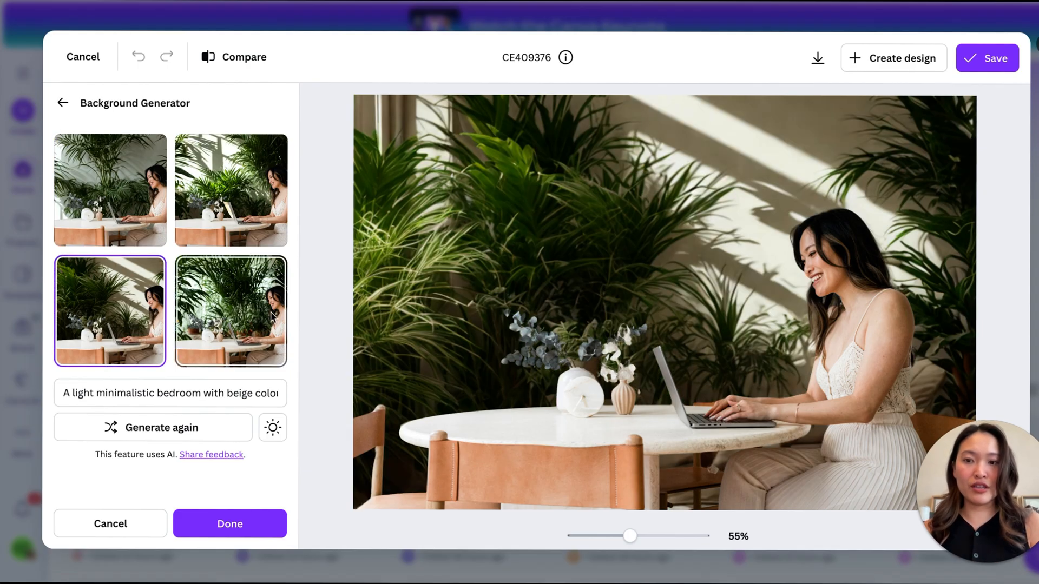
- Compare the Balanced relight and Maximum relight options for matching the subject with no relighting
left_click(280, 431)
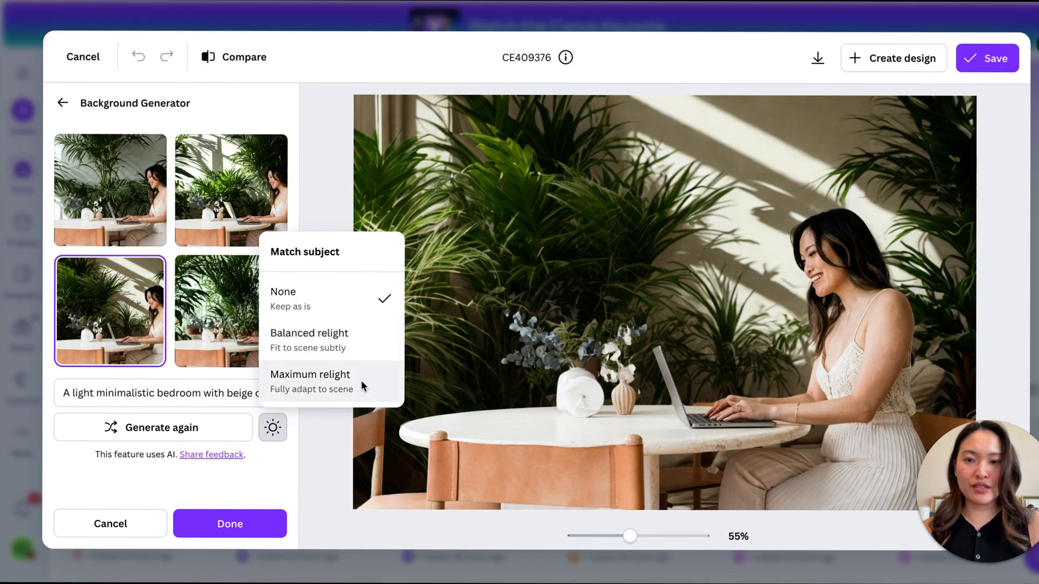
left_click(374, 342)
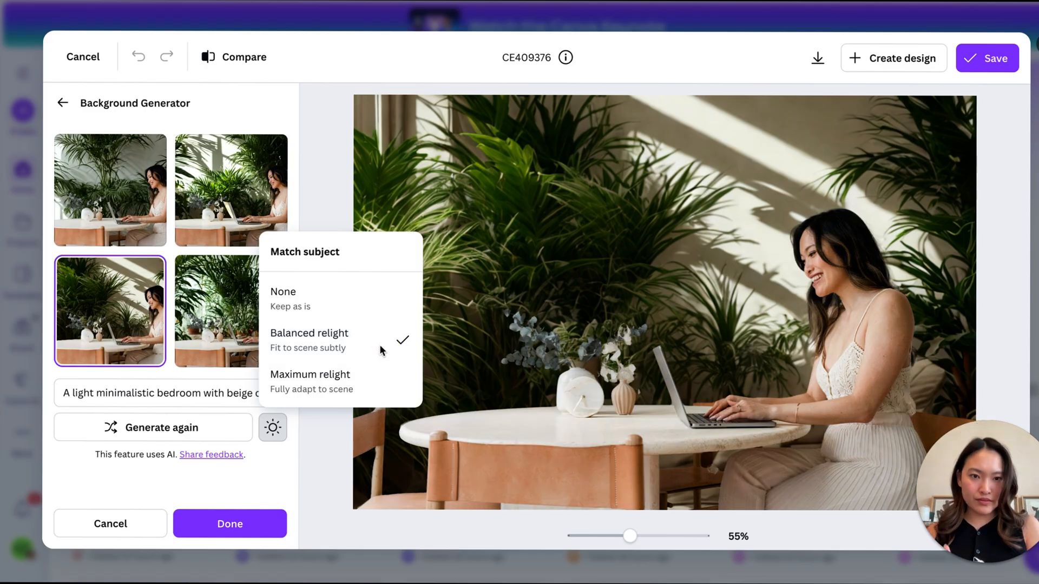
left_click(379, 378)
left_click(368, 344)
left_click(358, 289)
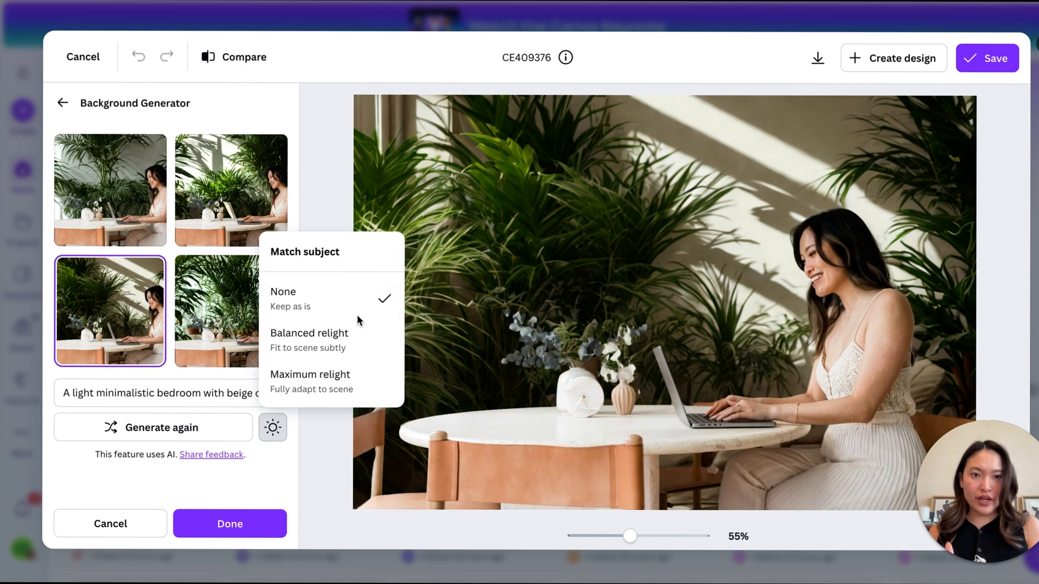
- Set the subject matching to Maximum relight and apply the generated background to the photo
left_click(357, 334)
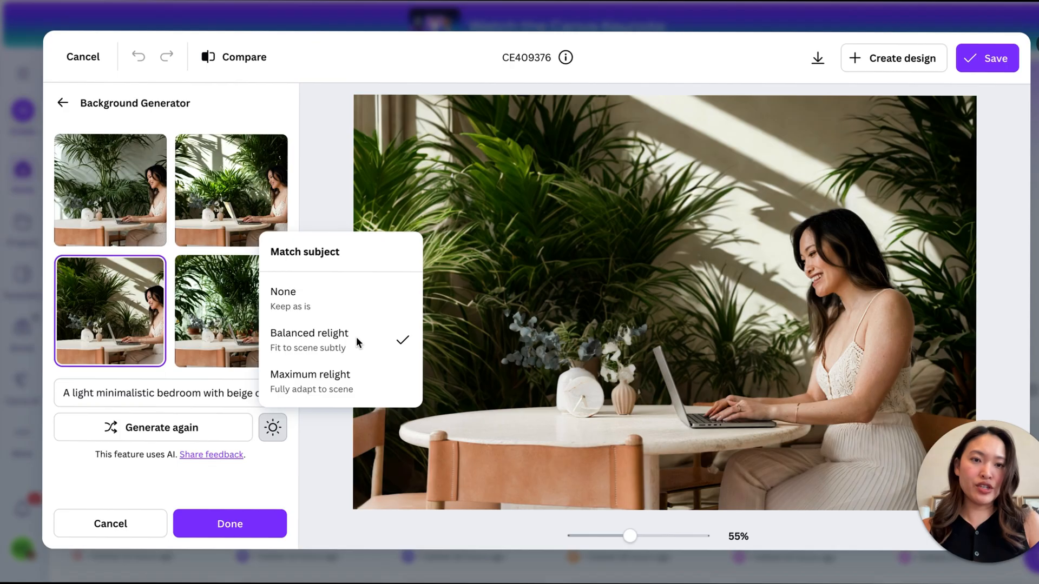
left_click(350, 372)
left_click(505, 233)
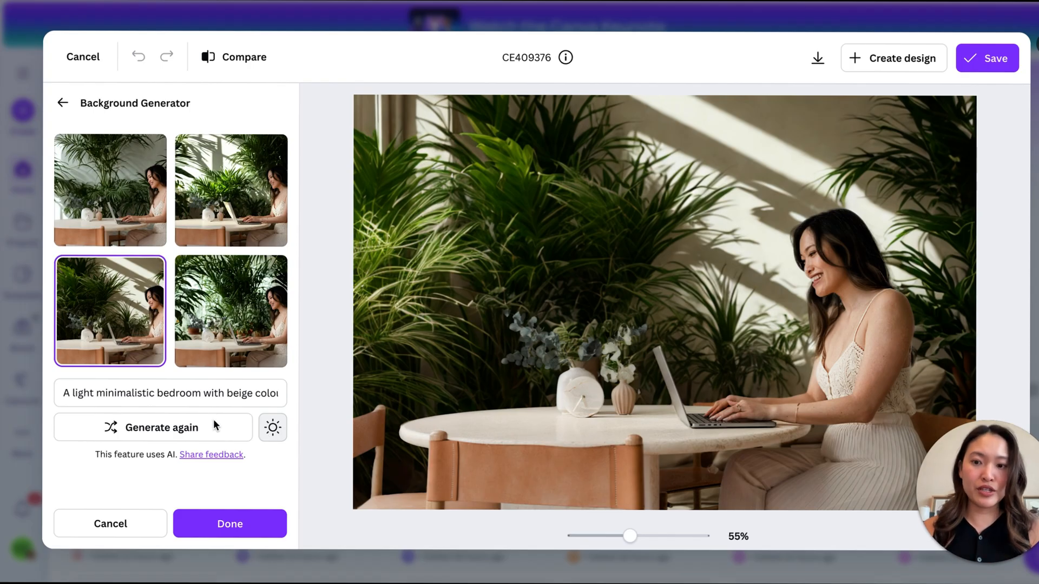
left_click(224, 522)
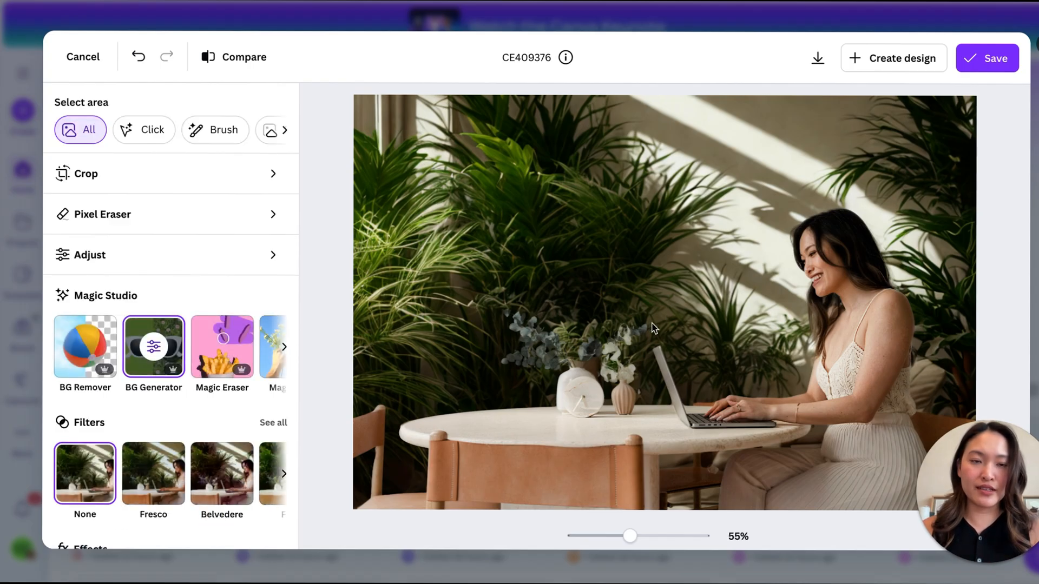